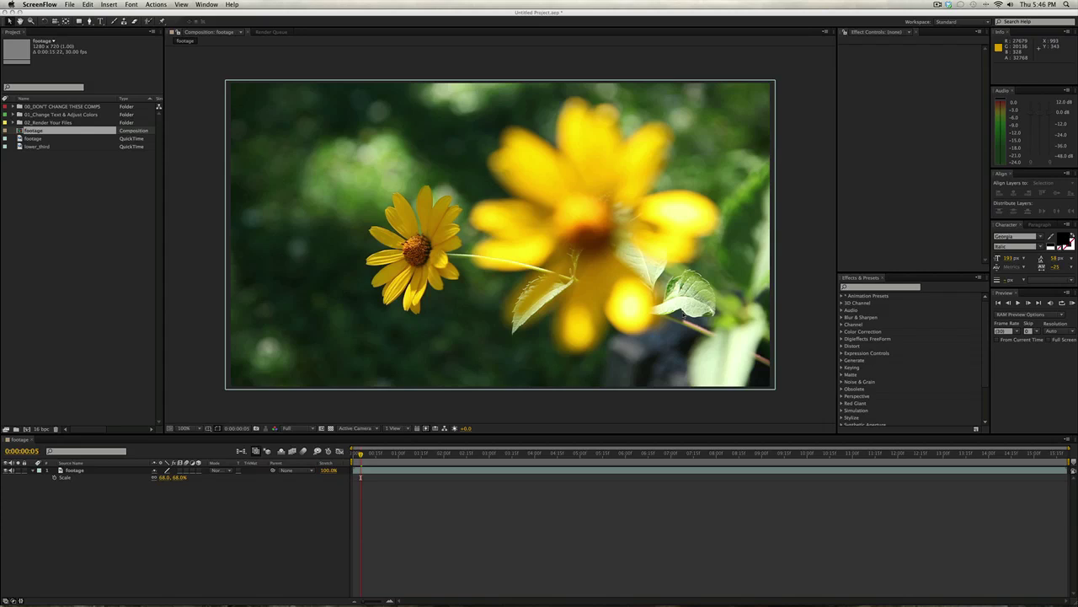
- Drag the lower_third clip onto the footage comp timeline above the flower footage
{"action": "left_click", "coordinate": [50, 174]}
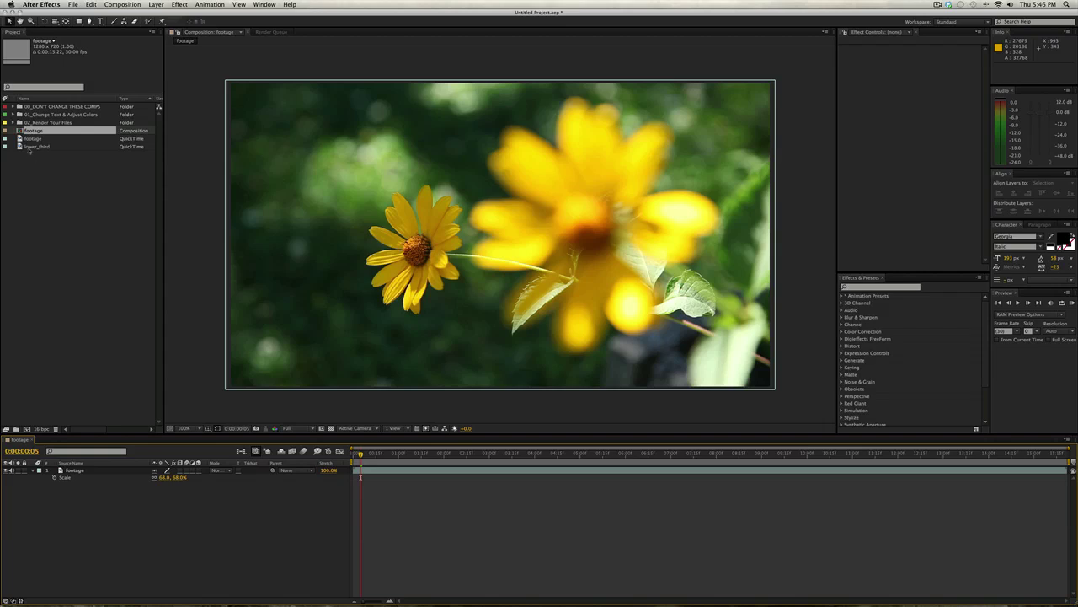
{"action": "left_click", "coordinate": [33, 165]}
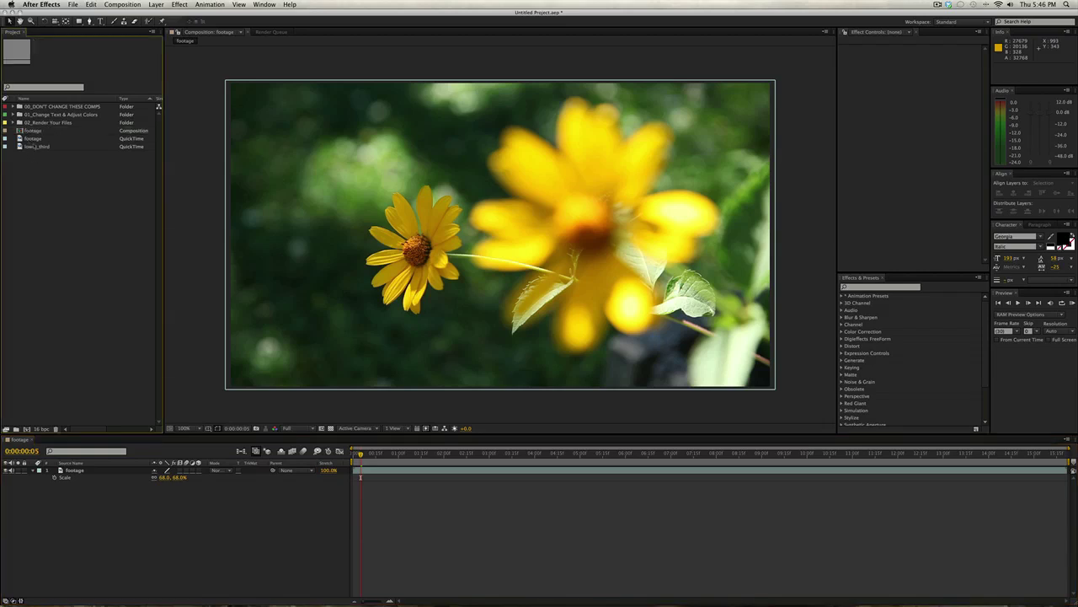
{"action": "left_click_drag", "start_coordinate": [33, 149], "coordinate": [97, 469]}
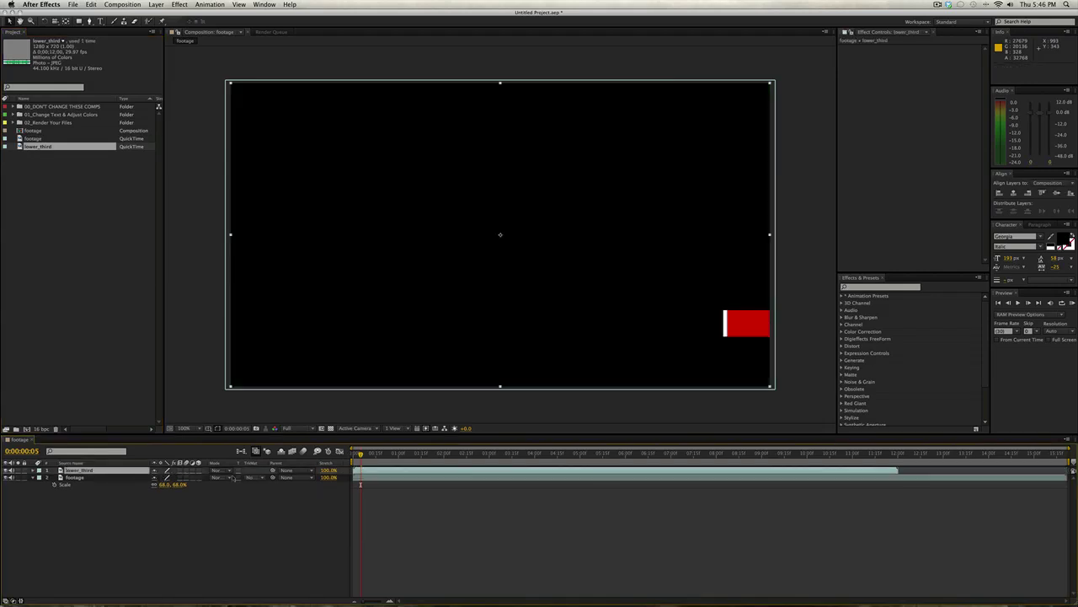
{"action": "left_click", "coordinate": [7, 469]}
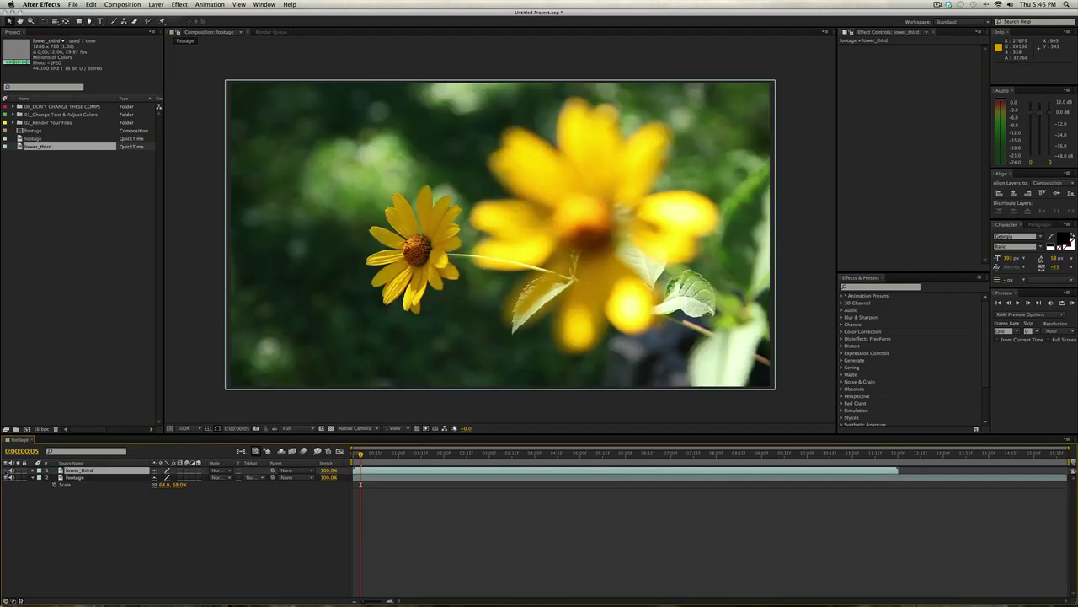
{"action": "left_click", "coordinate": [6, 469]}
- Preview the lower third playing over the flowers, then close the footage composition
{"action": "key", "text": "space"}
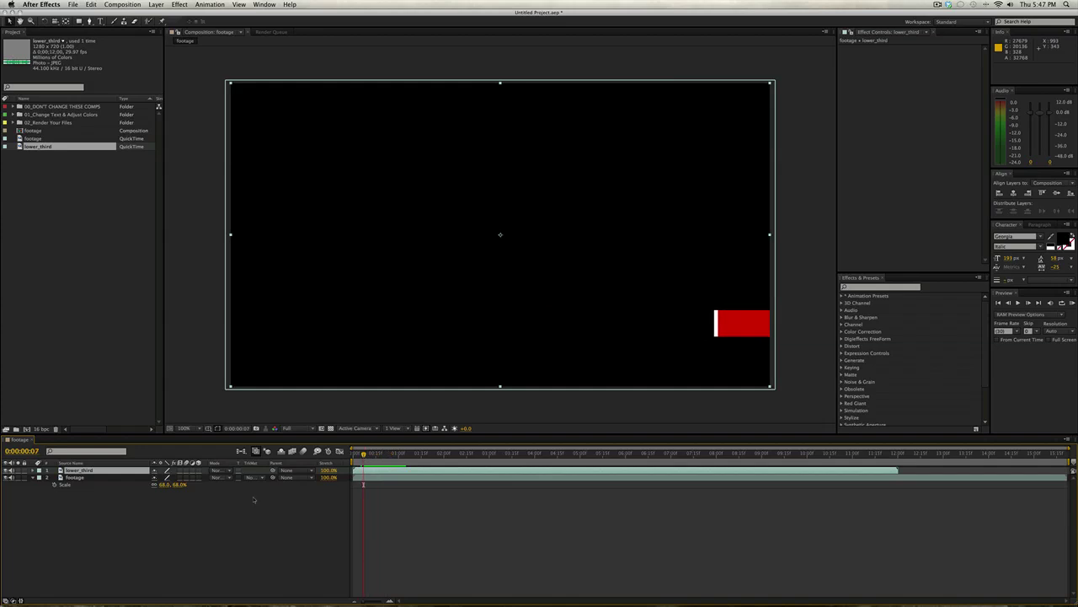
{"action": "left_click", "coordinate": [87, 497]}
{"action": "left_click", "coordinate": [92, 471]}
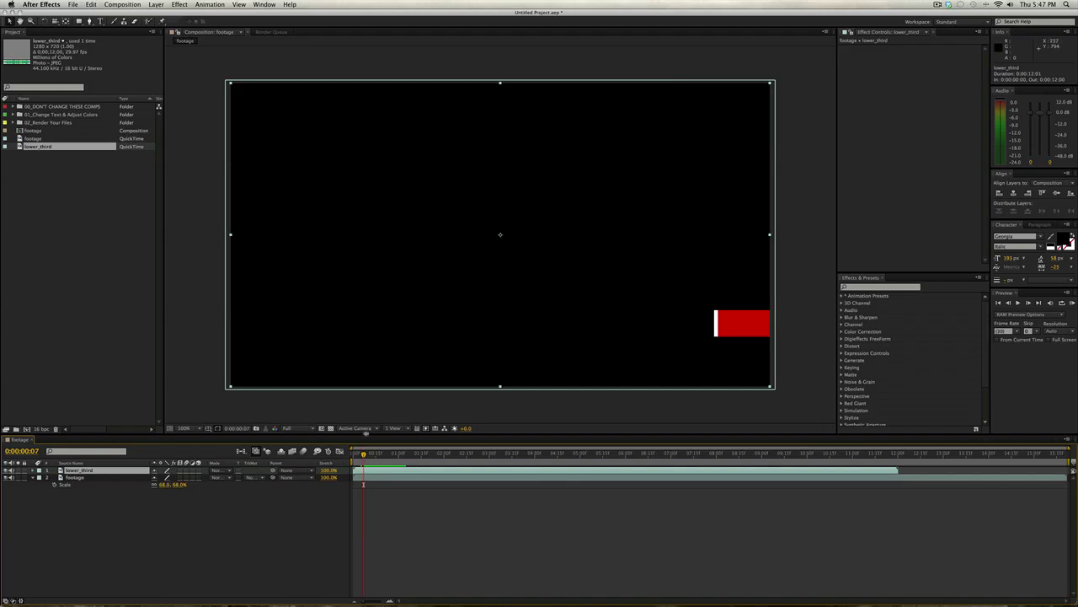
{"action": "left_click", "coordinate": [229, 515]}
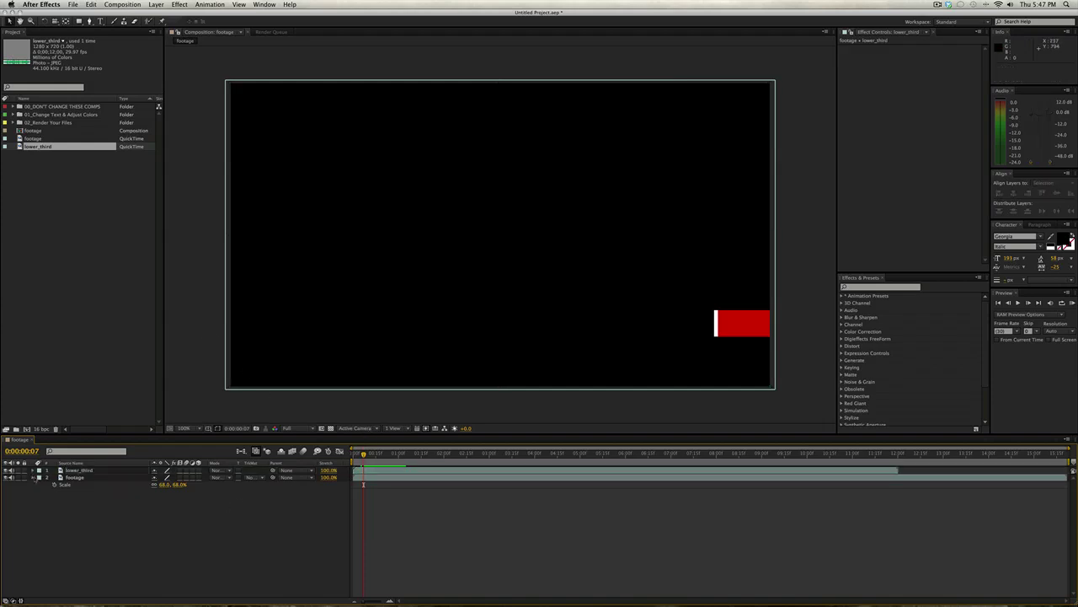
{"action": "key", "text": "s"}
{"action": "left_click", "coordinate": [80, 256]}
{"action": "key", "text": "super+w"}
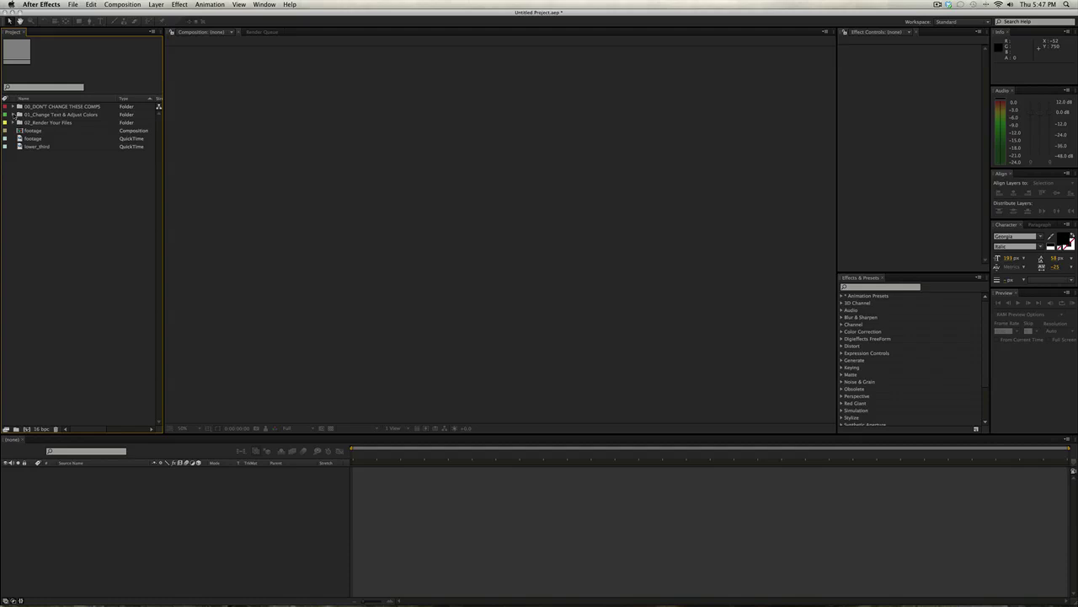
- Open the one-line lower-third comp from the 02_Render Your Files > HD 720 folder
{"action": "left_click", "coordinate": [13, 115]}
{"action": "left_click", "coordinate": [13, 114]}
{"action": "left_click", "coordinate": [12, 122]}
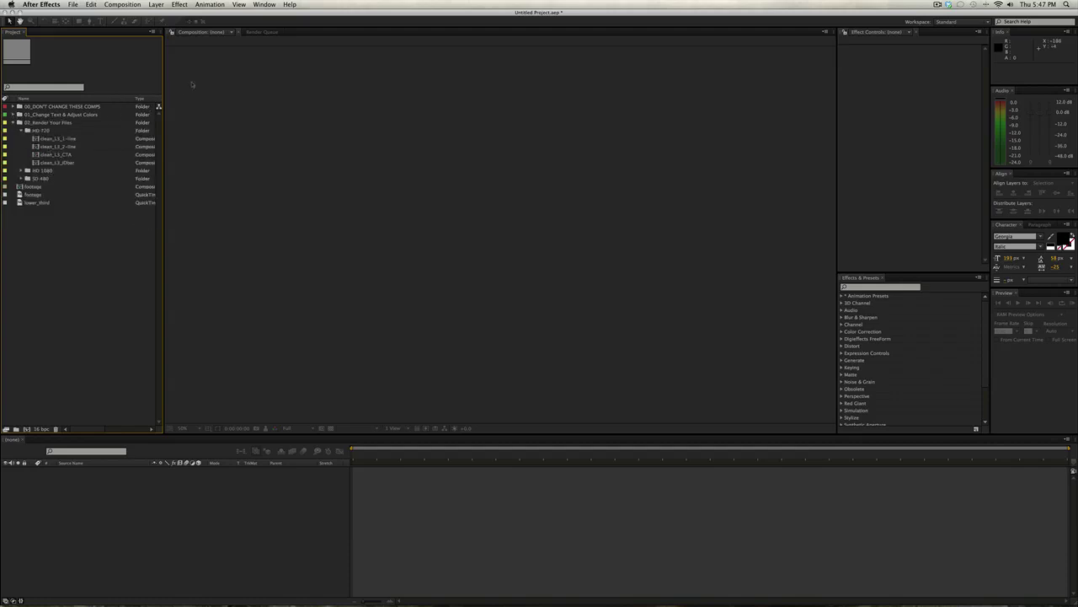
{"action": "left_click", "coordinate": [48, 147]}
{"action": "left_click", "coordinate": [46, 138]}
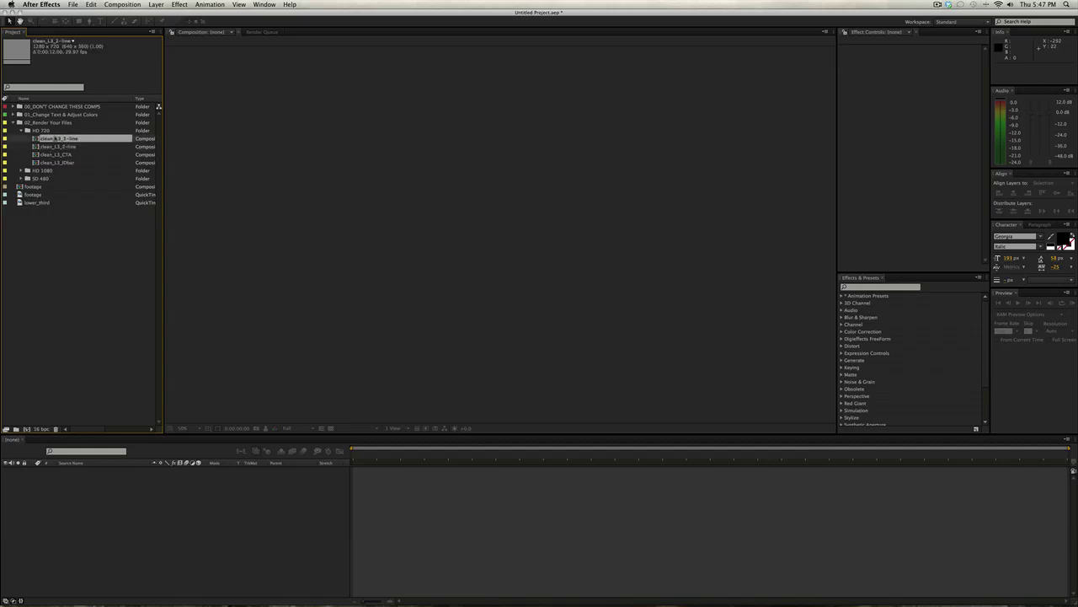
{"action": "double_click", "coordinate": [53, 140]}
- Test the flower footage under the graphic at 68% scale, then delete that footage layer
{"action": "left_click_drag", "start_coordinate": [518, 461], "coordinate": [423, 458]}
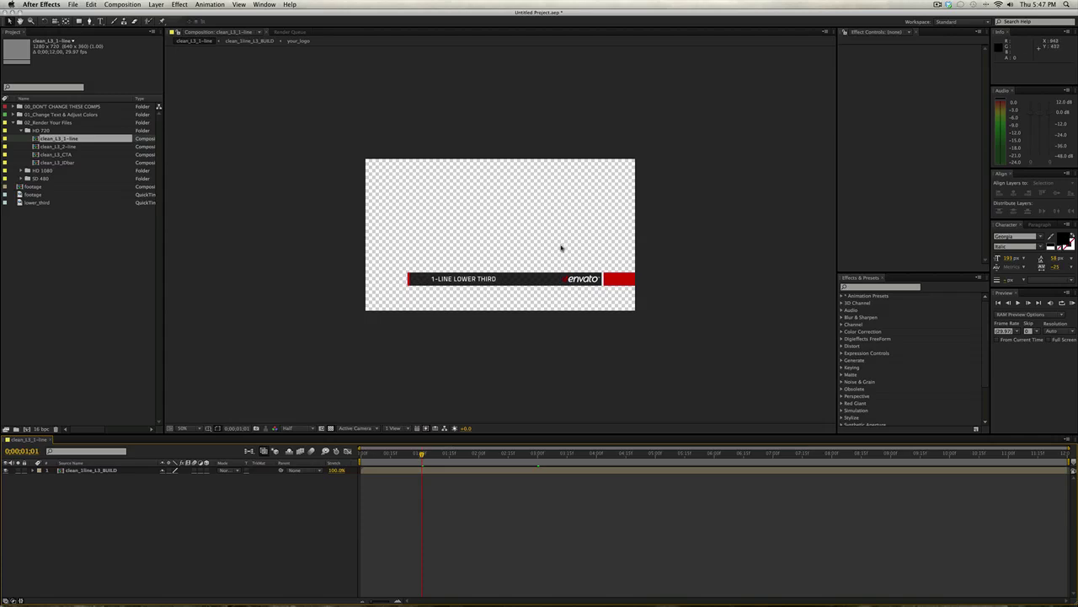
{"action": "left_click", "coordinate": [332, 429]}
{"action": "left_click", "coordinate": [332, 428]}
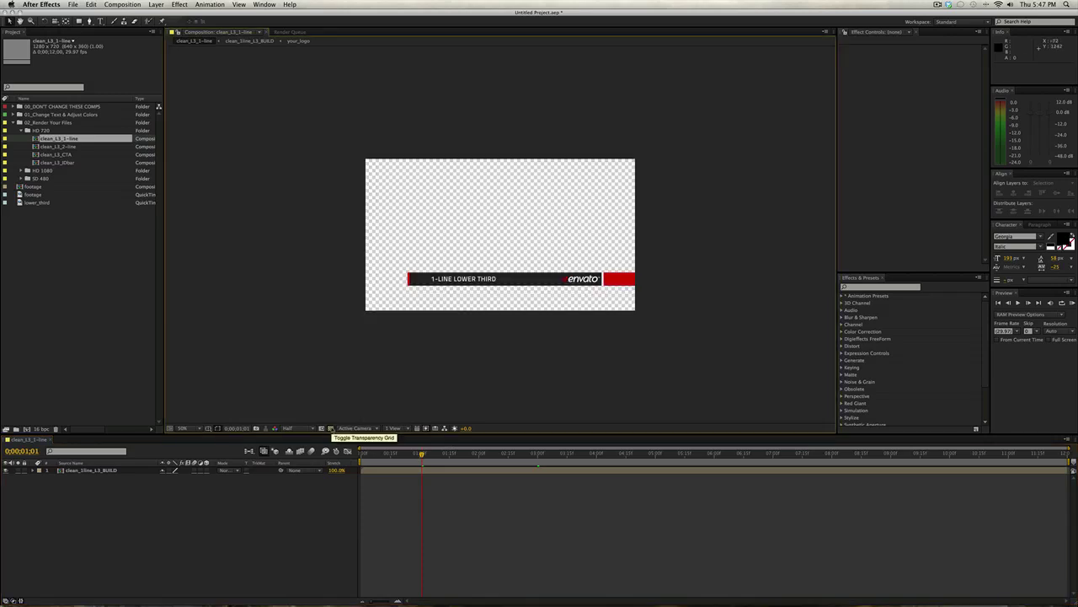
{"action": "left_click", "coordinate": [37, 204]}
{"action": "left_click_drag", "start_coordinate": [34, 194], "coordinate": [84, 506]}
{"action": "key", "text": "s"}
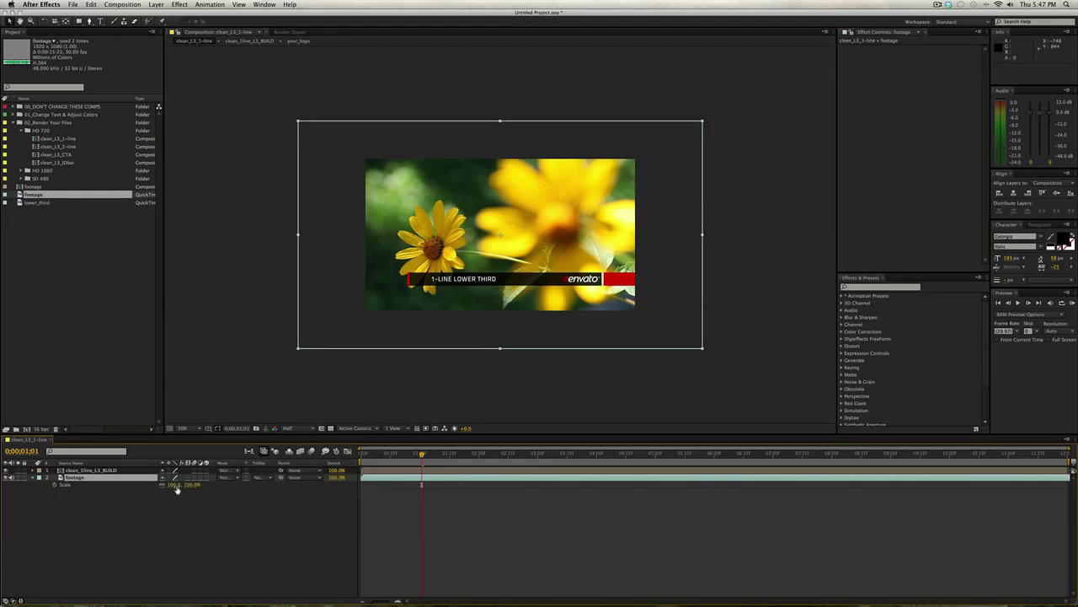
{"action": "left_click_drag", "start_coordinate": [175, 484], "coordinate": [147, 484]}
{"action": "left_click_drag", "start_coordinate": [421, 454], "coordinate": [448, 454]}
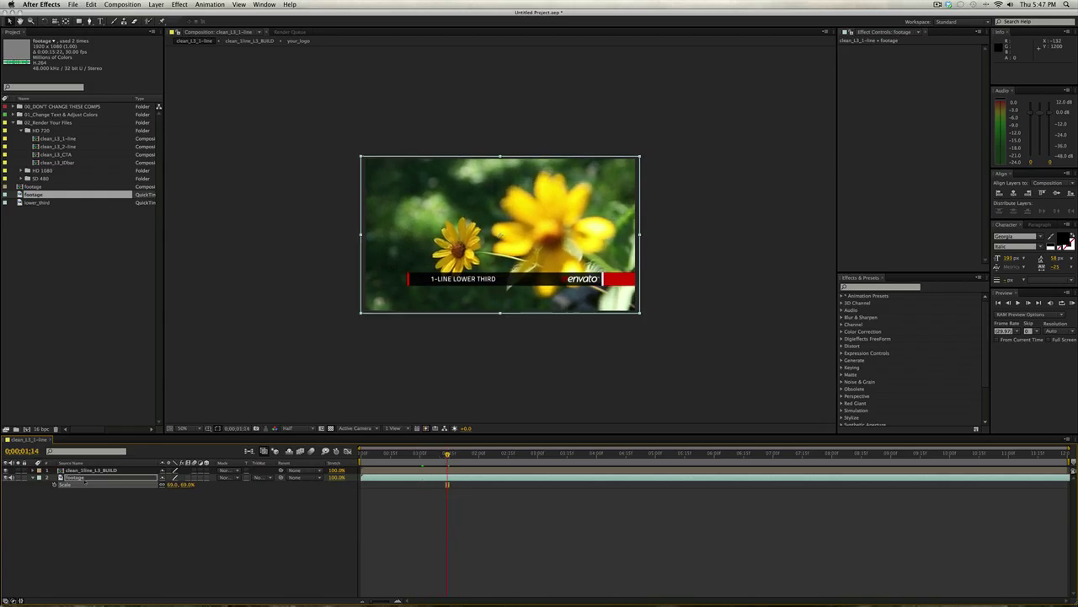
{"action": "key", "text": "Delete"}
{"action": "left_click_drag", "start_coordinate": [418, 456], "coordinate": [429, 454]}
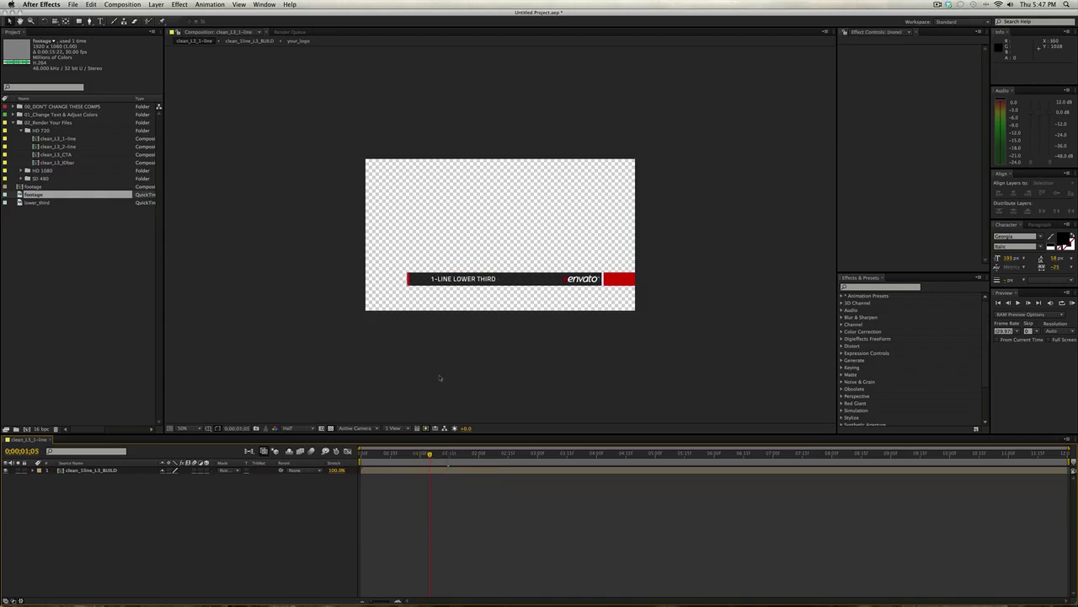
{"action": "left_click", "coordinate": [331, 429]}
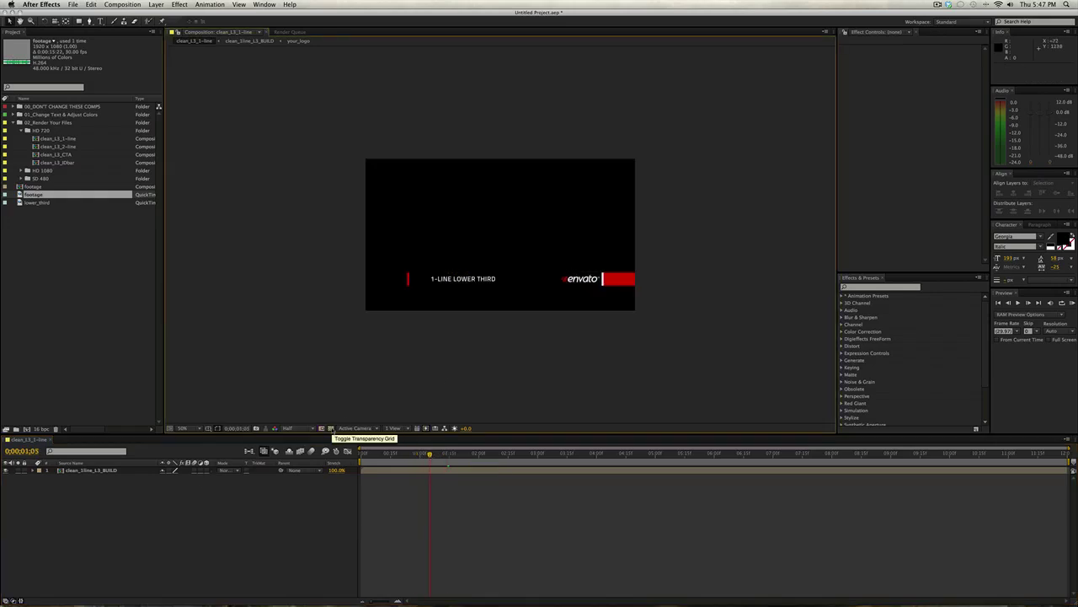
{"action": "left_click", "coordinate": [331, 429]}
{"action": "left_click", "coordinate": [331, 428]}
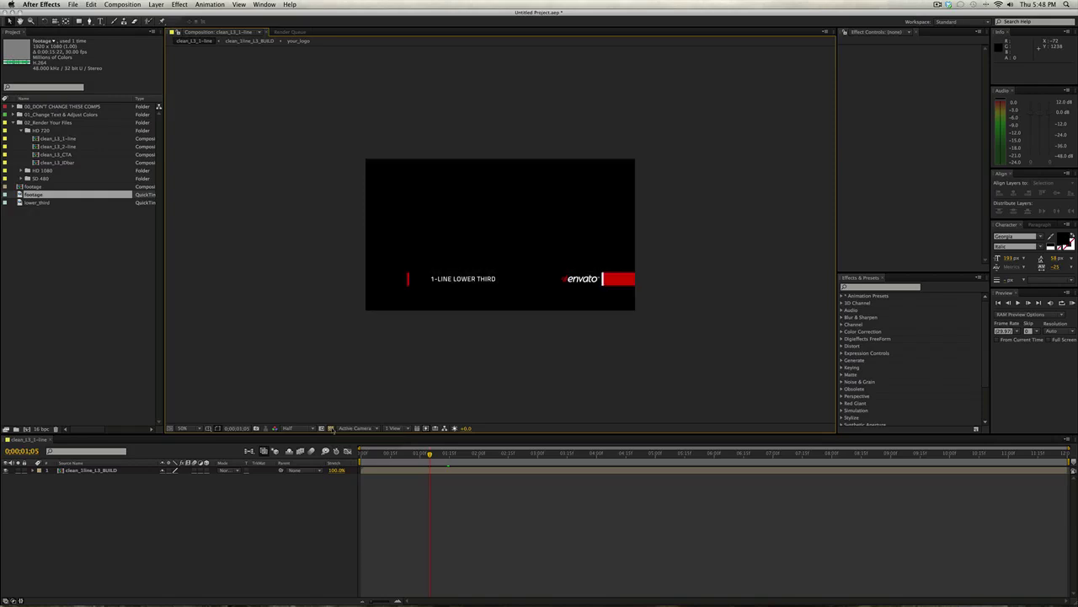
{"action": "left_click", "coordinate": [331, 429]}
{"action": "left_click", "coordinate": [331, 429]}
{"action": "left_click", "coordinate": [331, 428]}
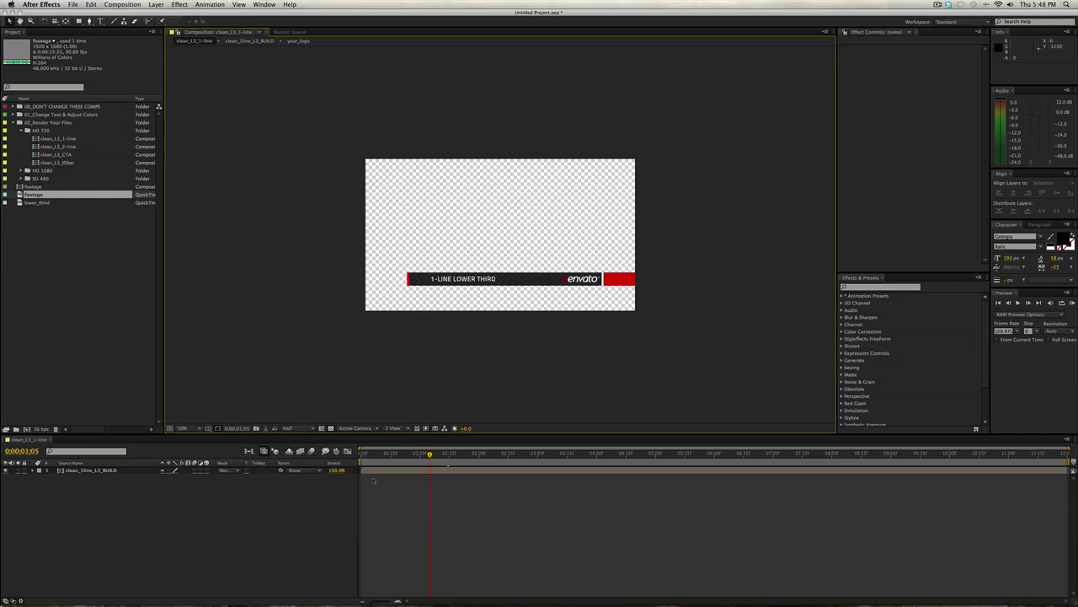
{"action": "left_click", "coordinate": [451, 460]}
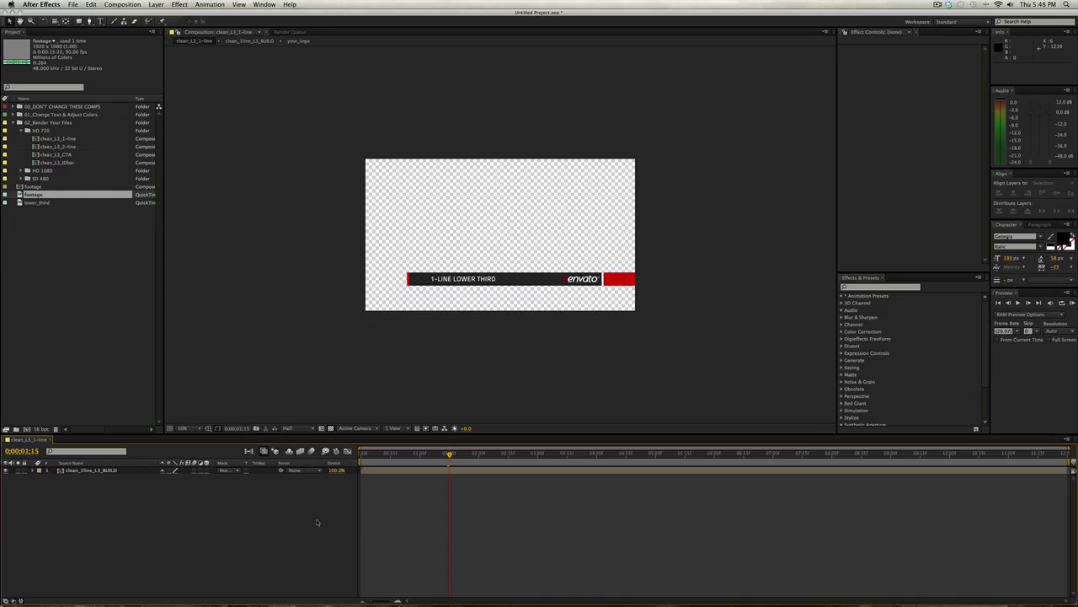
- Add clean_L3_1-line to the Render Queue with Ctrl+M and delete the finished Done item
{"action": "key", "text": "super+m"}
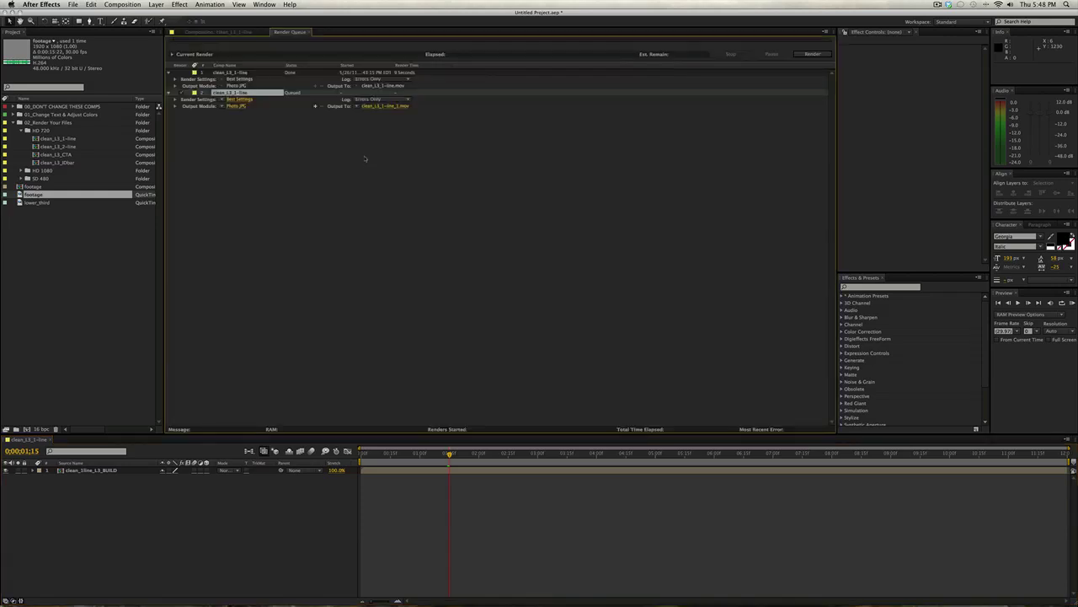
{"action": "left_click", "coordinate": [249, 76]}
{"action": "key", "text": "Delete"}
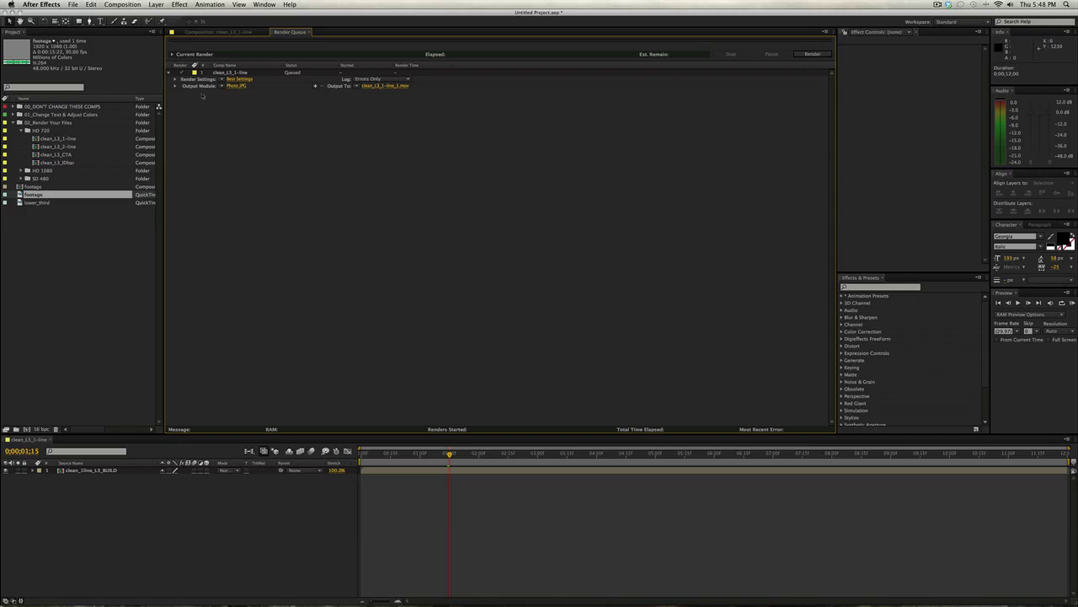
- Change the clean_L3_1-line output module template from Photo JPG to Lossless with Alpha
{"action": "left_click", "coordinate": [222, 79]}
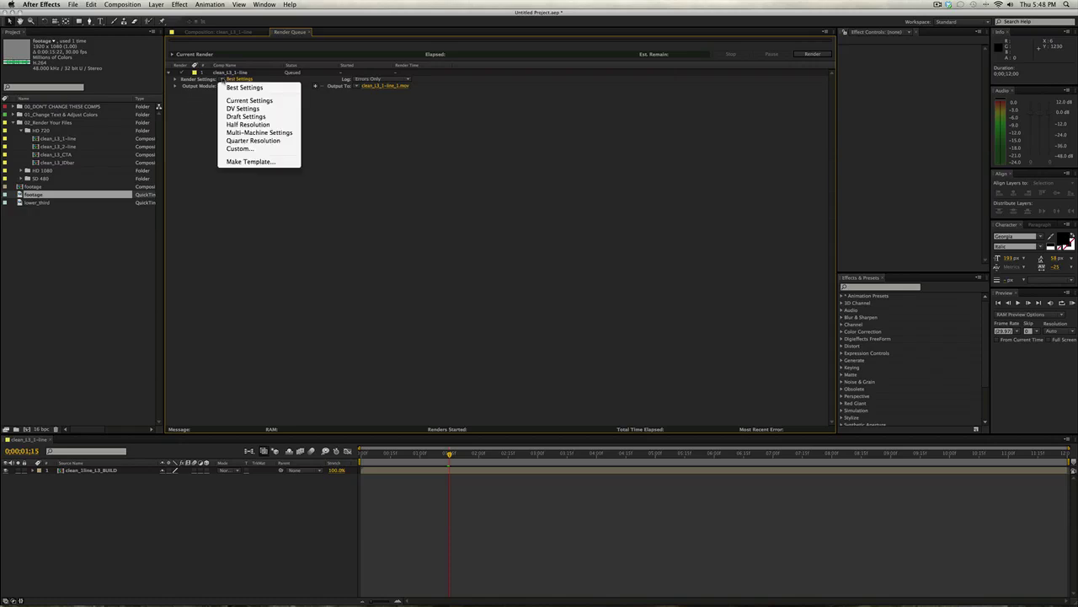
{"action": "left_click", "coordinate": [208, 92]}
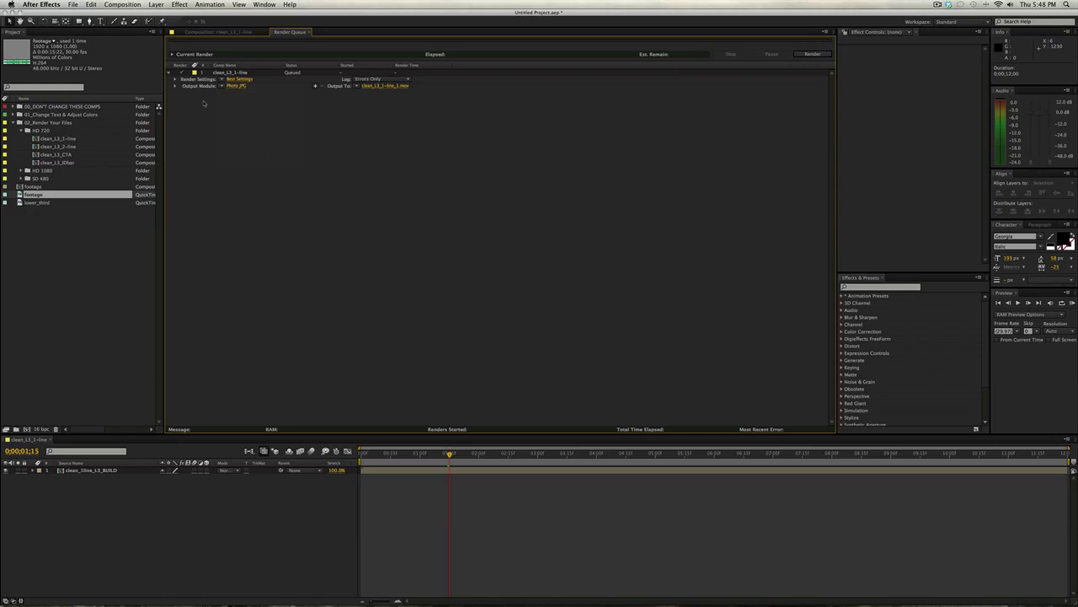
{"action": "left_click", "coordinate": [176, 87]}
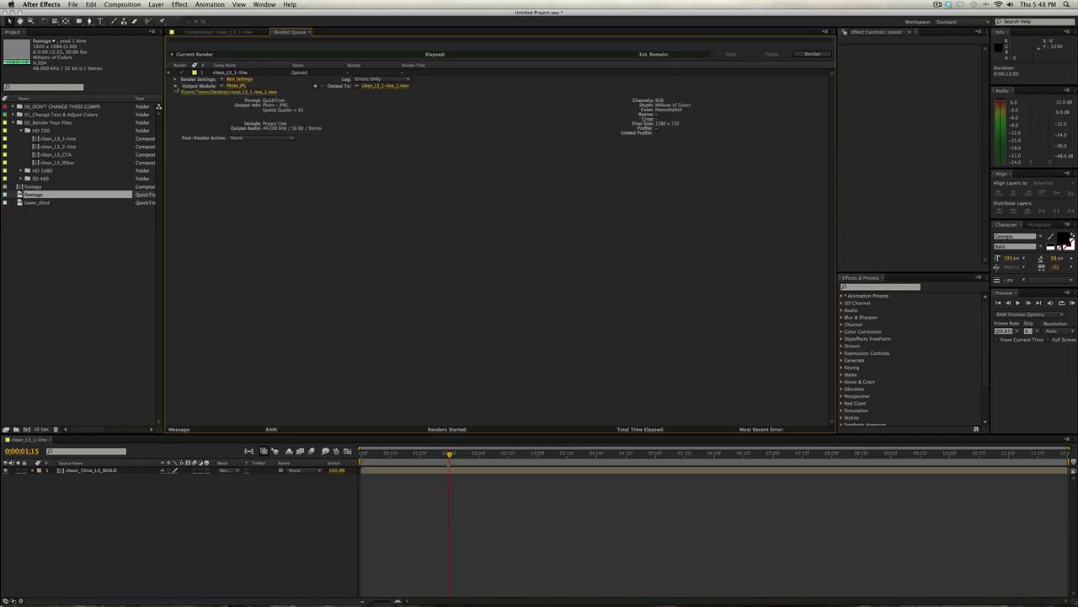
{"action": "left_click", "coordinate": [177, 87]}
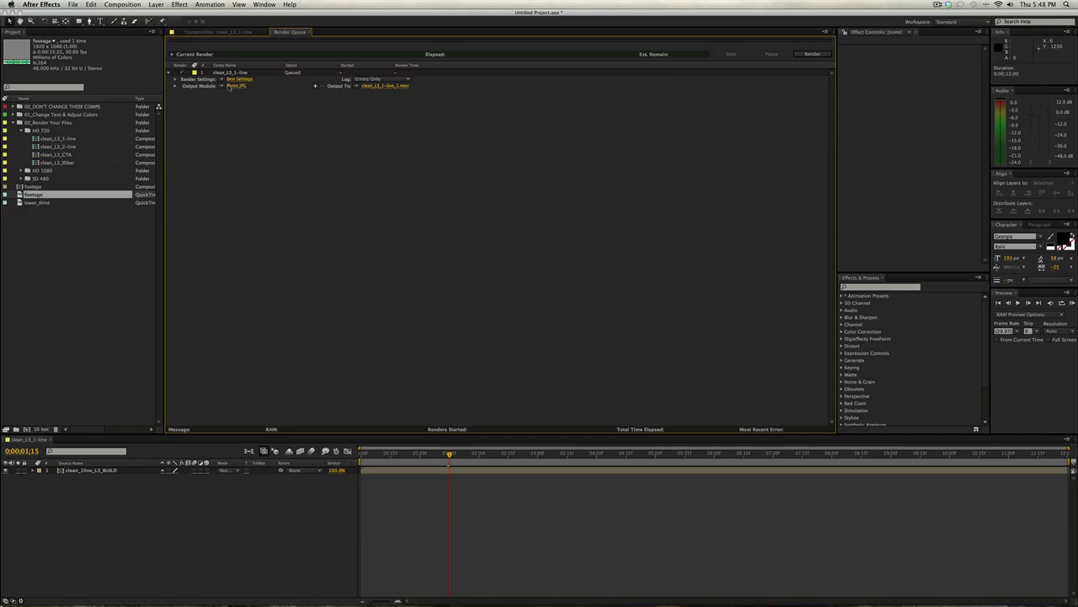
{"action": "left_click", "coordinate": [230, 87]}
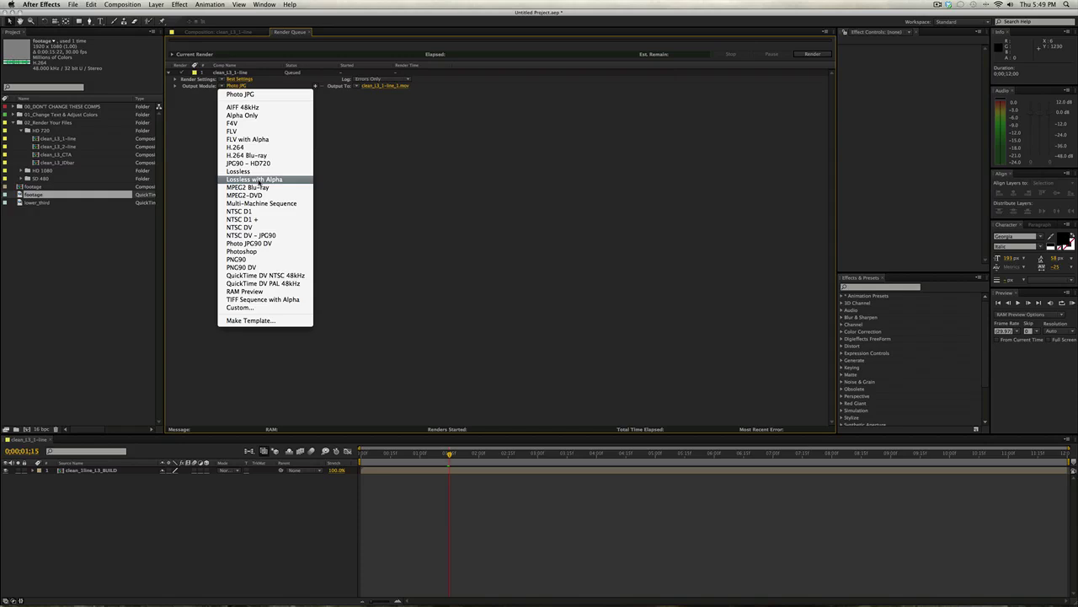
{"action": "left_click", "coordinate": [260, 180]}
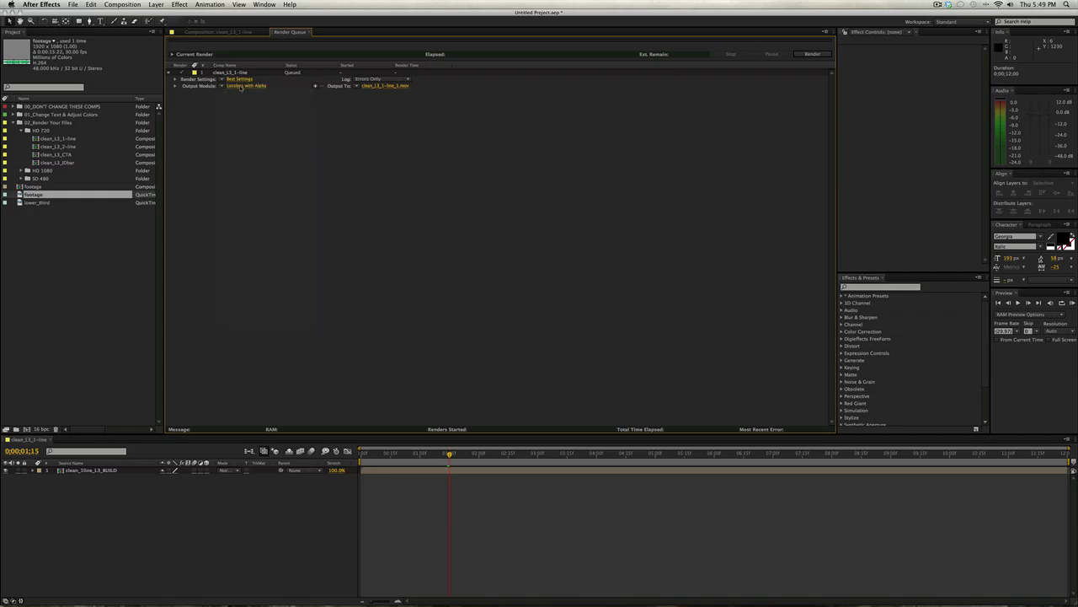
- In Output Module Settings, keep RGB + Alpha channels, Millions of Colors+ depth and Straight (Unmatted) colour
{"action": "left_click", "coordinate": [241, 87]}
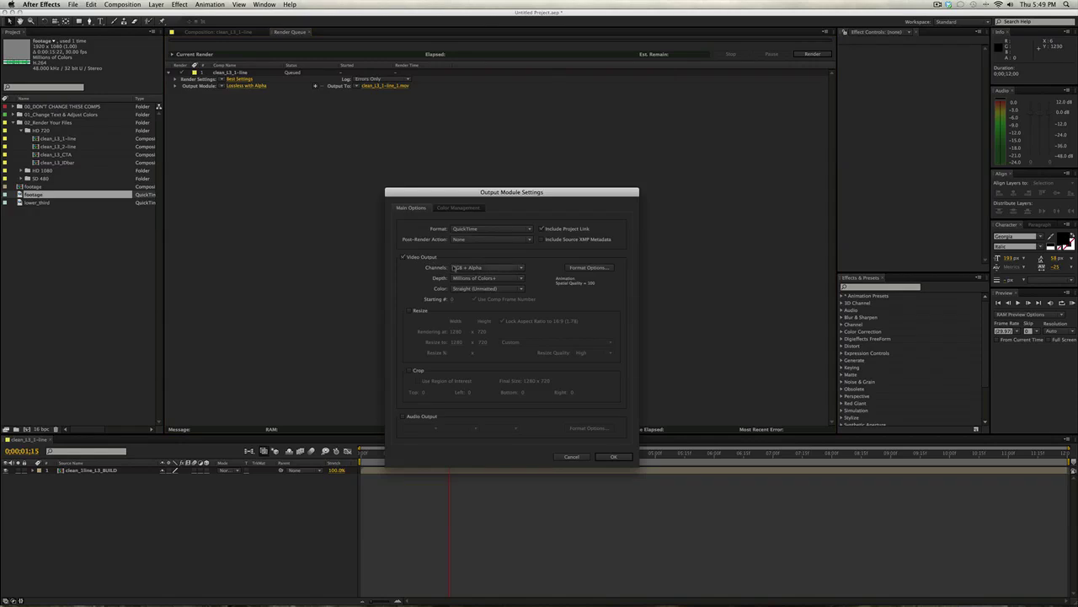
{"action": "left_click", "coordinate": [480, 269]}
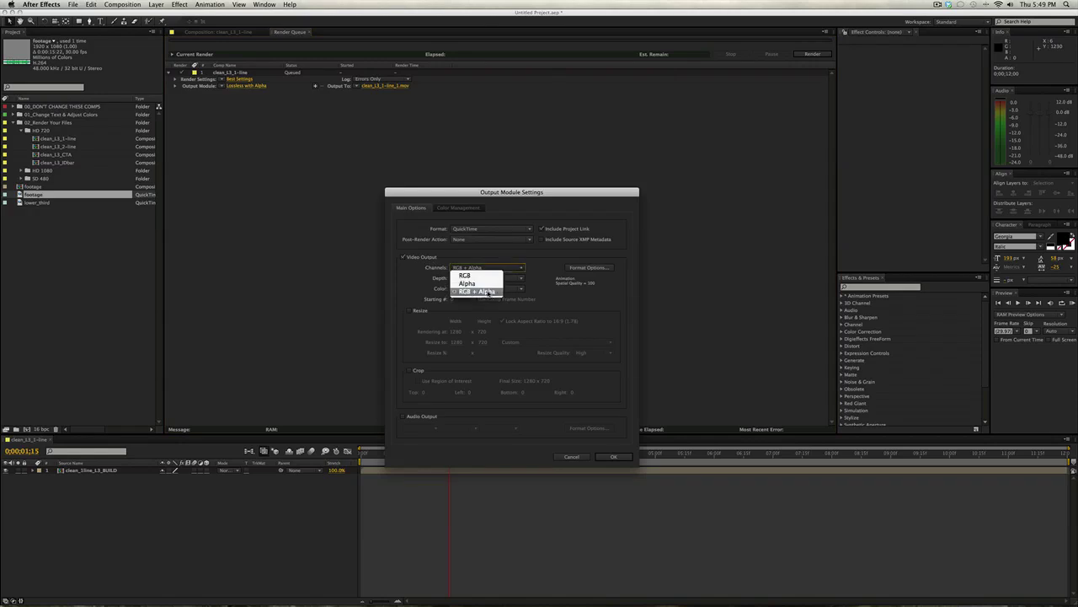
{"action": "left_click", "coordinate": [426, 279]}
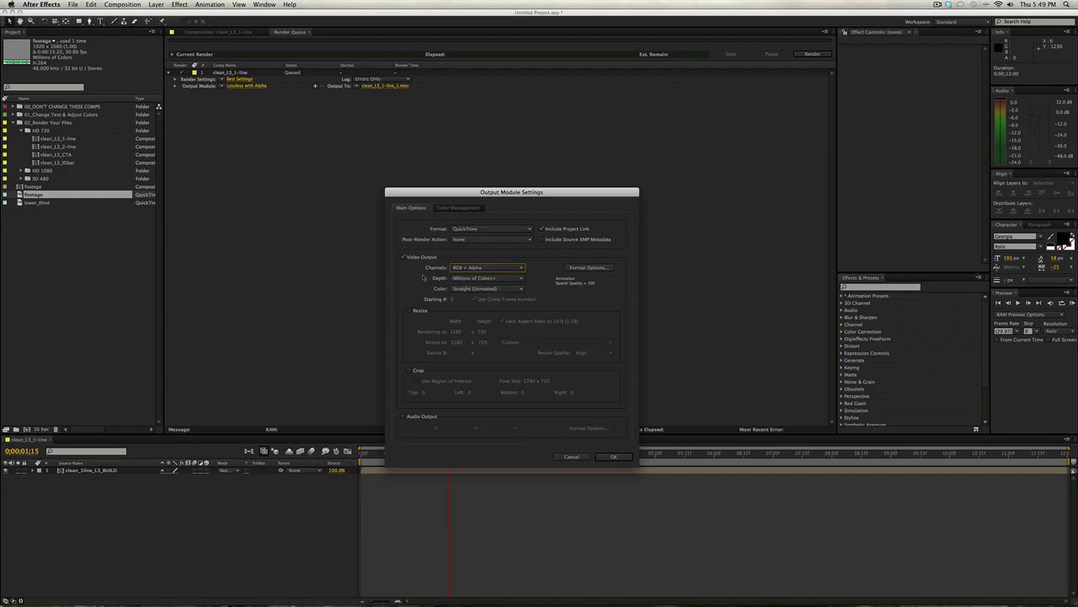
{"action": "left_click", "coordinate": [479, 278]}
{"action": "left_click", "coordinate": [476, 301]}
{"action": "left_click", "coordinate": [494, 289]}
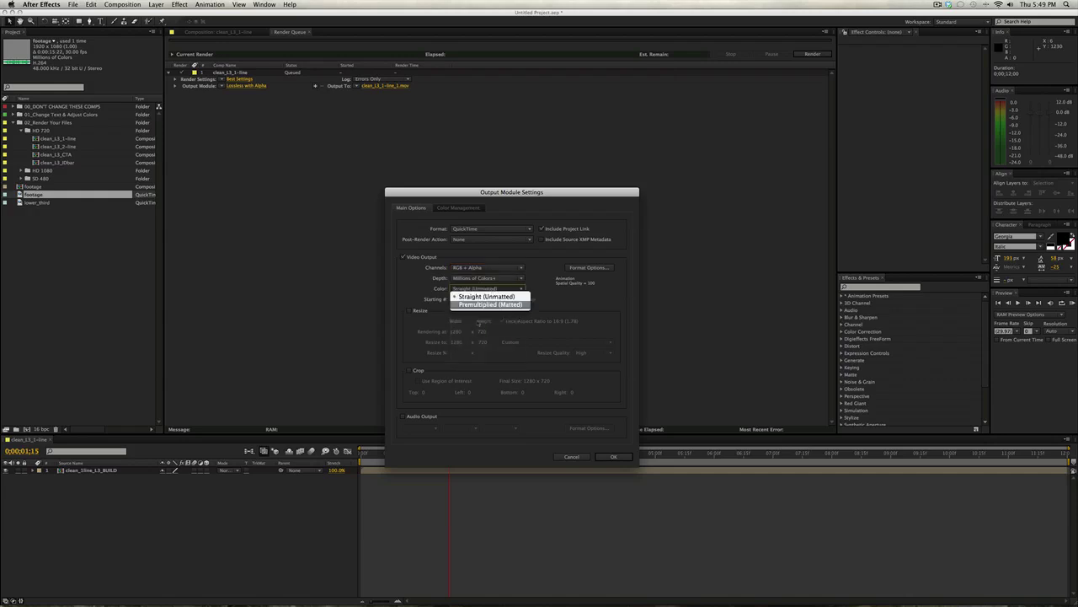
{"action": "left_click", "coordinate": [477, 296]}
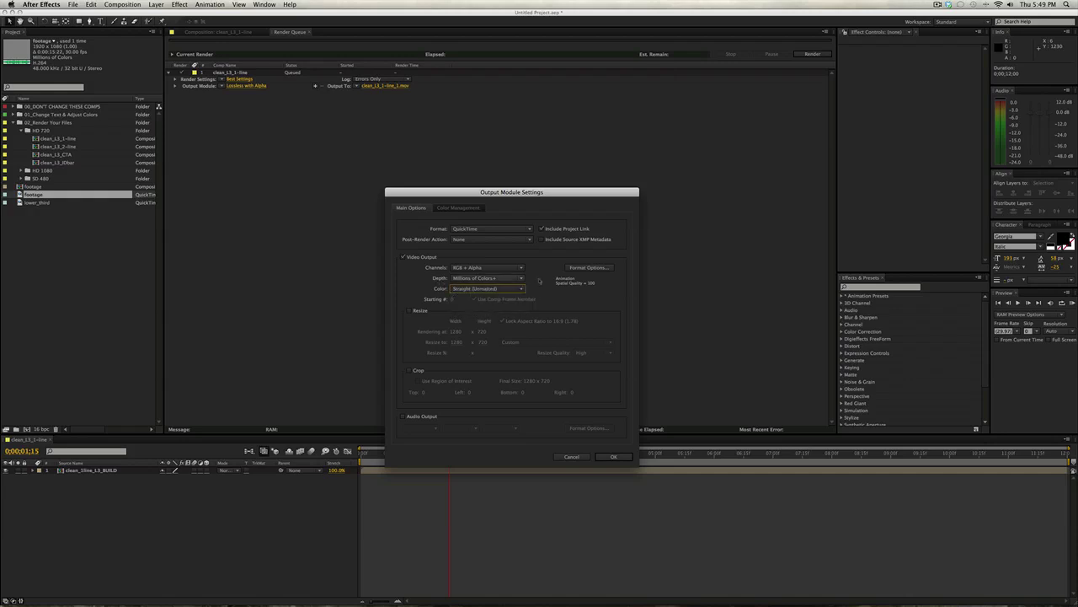
- In the QuickTime format options, set the video codec to PNG
{"action": "left_click", "coordinate": [591, 268]}
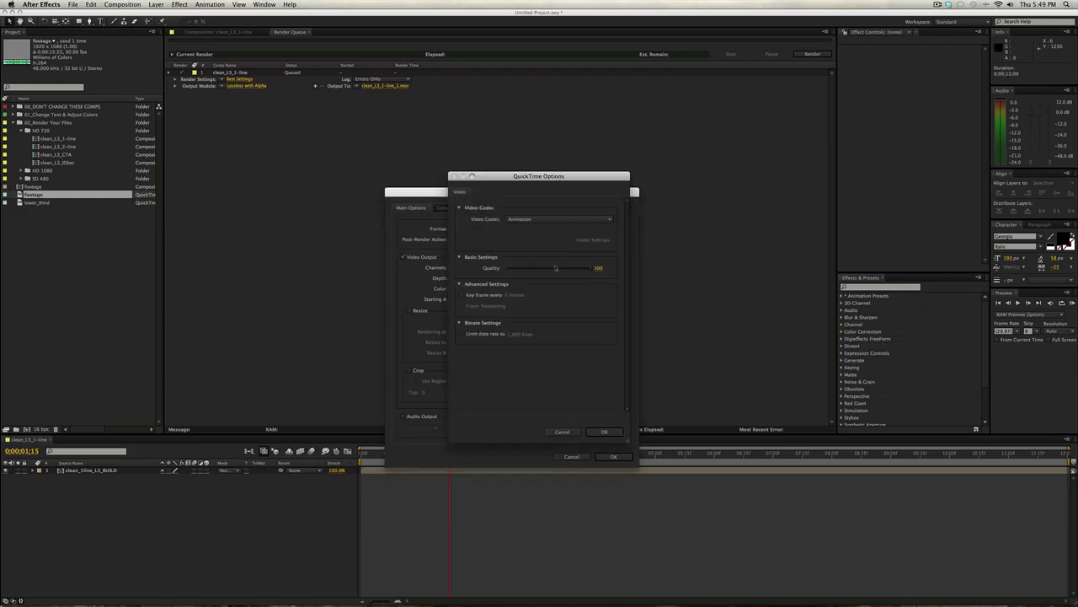
{"action": "left_click", "coordinate": [552, 220]}
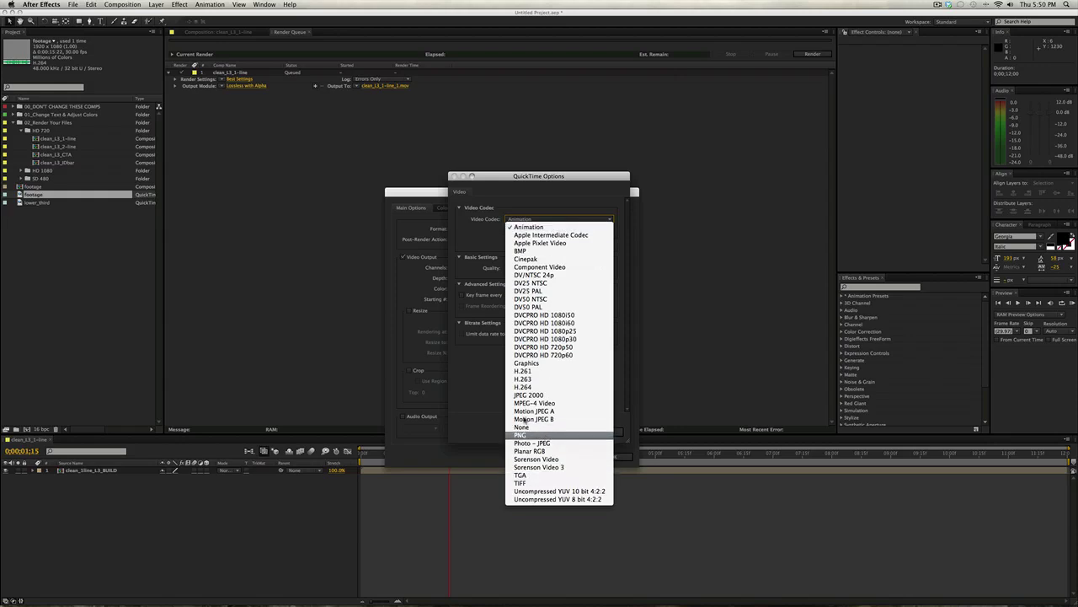
{"action": "left_click", "coordinate": [476, 368]}
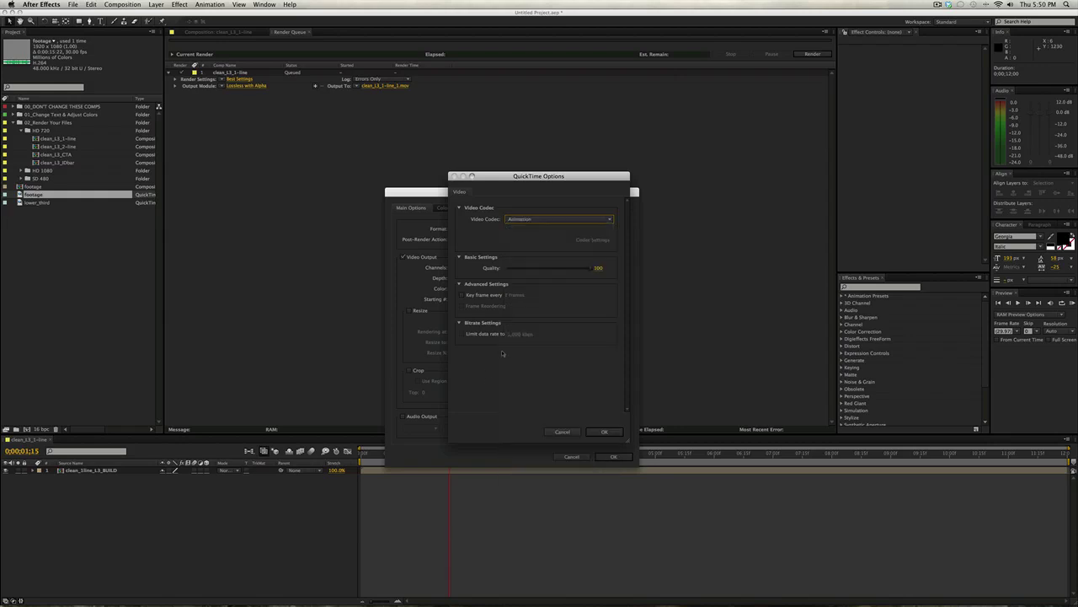
{"action": "left_click", "coordinate": [569, 219]}
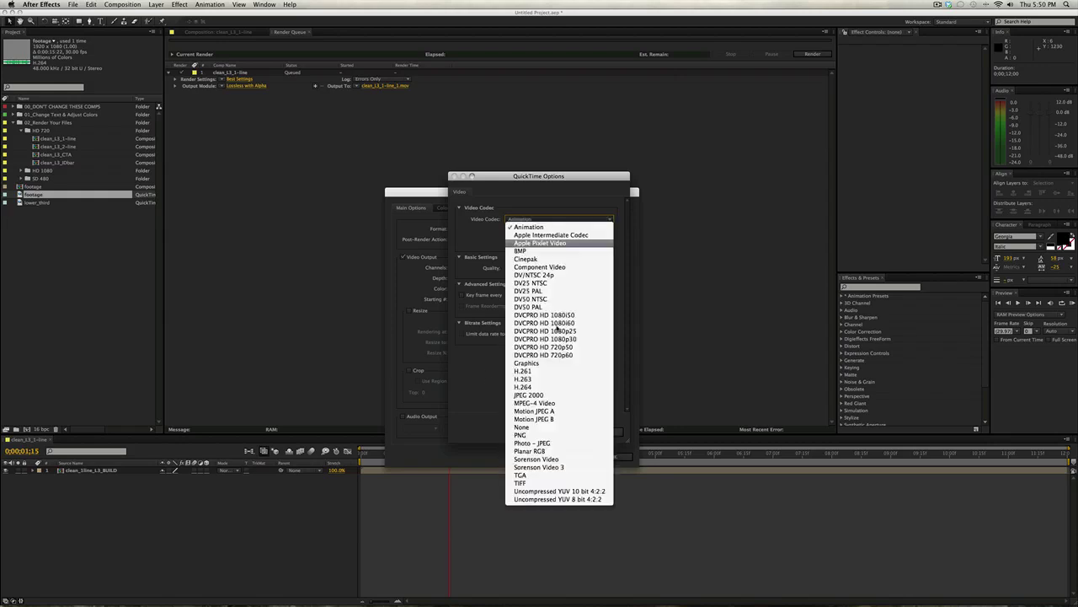
{"action": "left_click", "coordinate": [550, 436]}
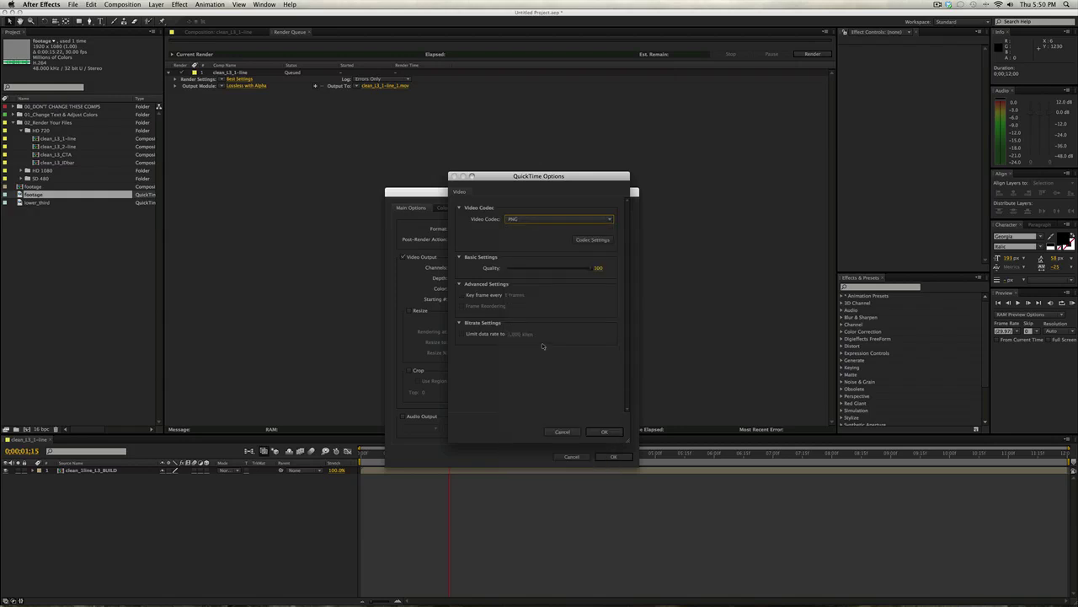
- Recheck the codec list and quality setting, keeping PNG as the video codec
{"action": "left_click", "coordinate": [558, 219]}
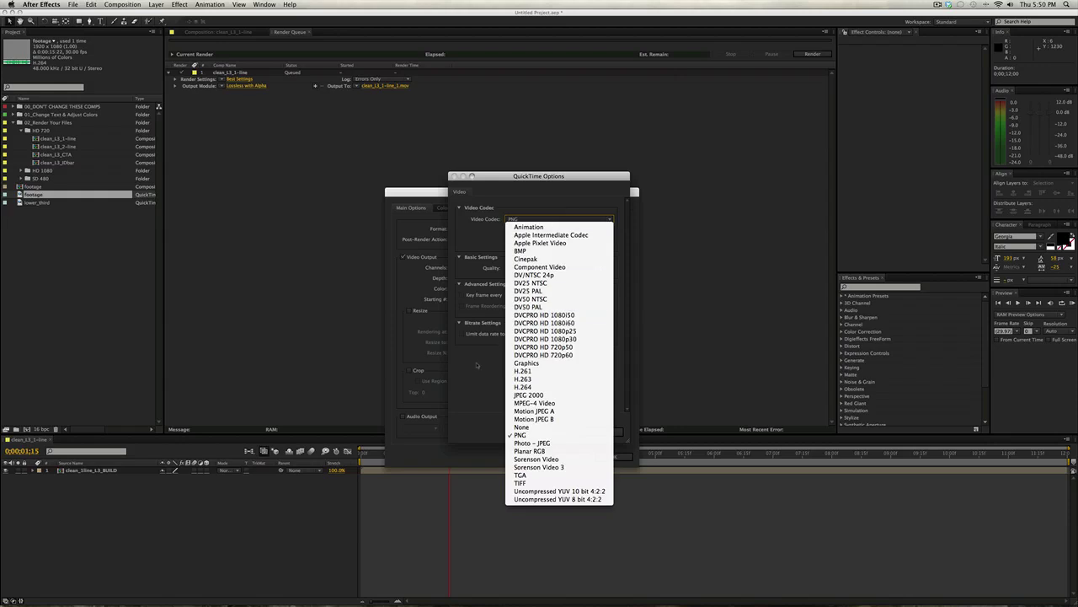
{"action": "key", "text": "Escape"}
{"action": "left_click", "coordinate": [548, 220]}
{"action": "left_click", "coordinate": [471, 385]}
{"action": "mouse_move", "coordinate": [593, 269]}
{"action": "left_mouse_down"}
{"action": "mouse_move", "coordinate": [578, 270]}
{"action": "mouse_move", "coordinate": [589, 268]}
{"action": "left_mouse_up"}
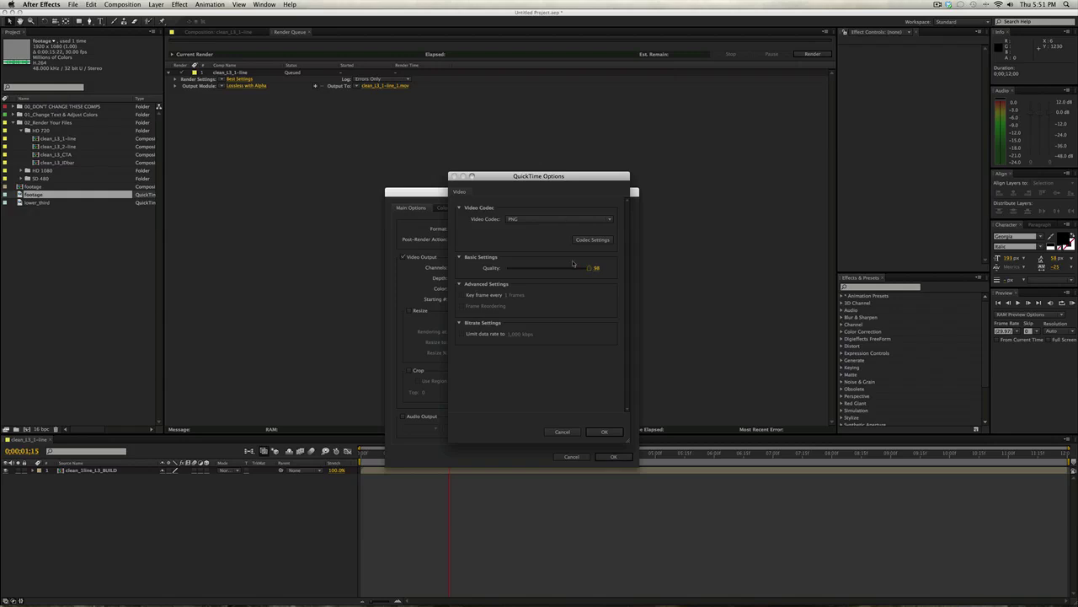
{"action": "left_click", "coordinate": [558, 219]}
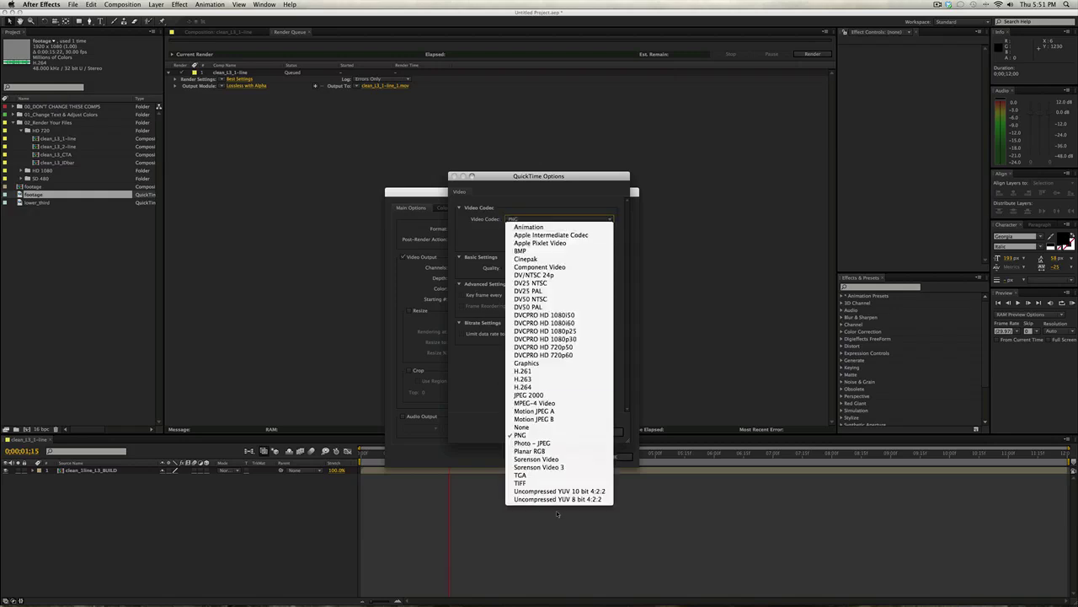
{"action": "left_click", "coordinate": [520, 435]}
- Confirm the output settings and set the output file to clean_L3_1-line.mov, replacing the existing one
{"action": "left_click", "coordinate": [600, 431]}
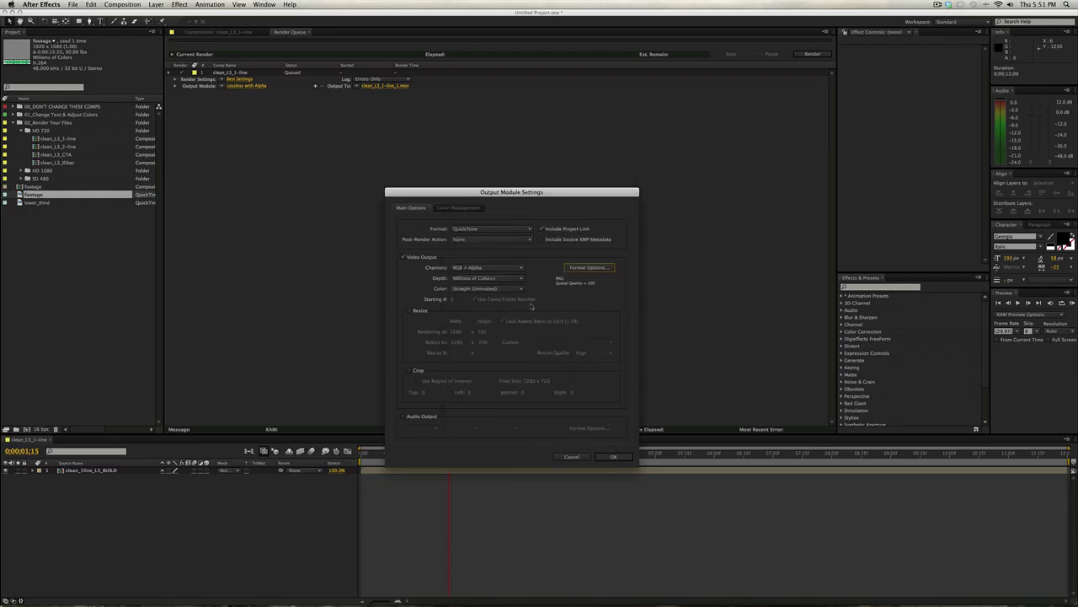
{"action": "left_click", "coordinate": [621, 456]}
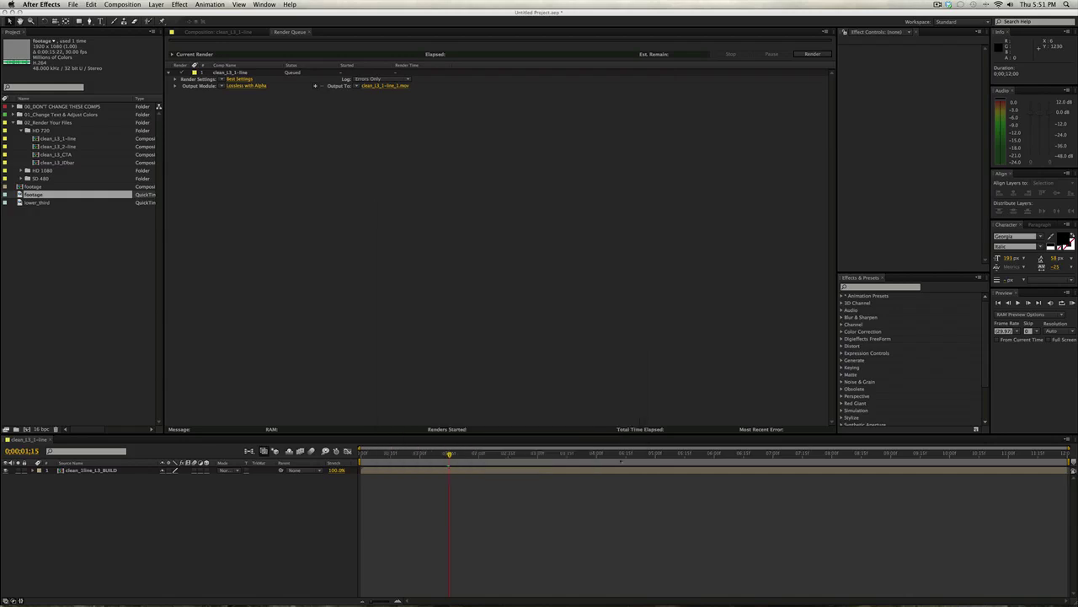
{"action": "left_click", "coordinate": [389, 88]}
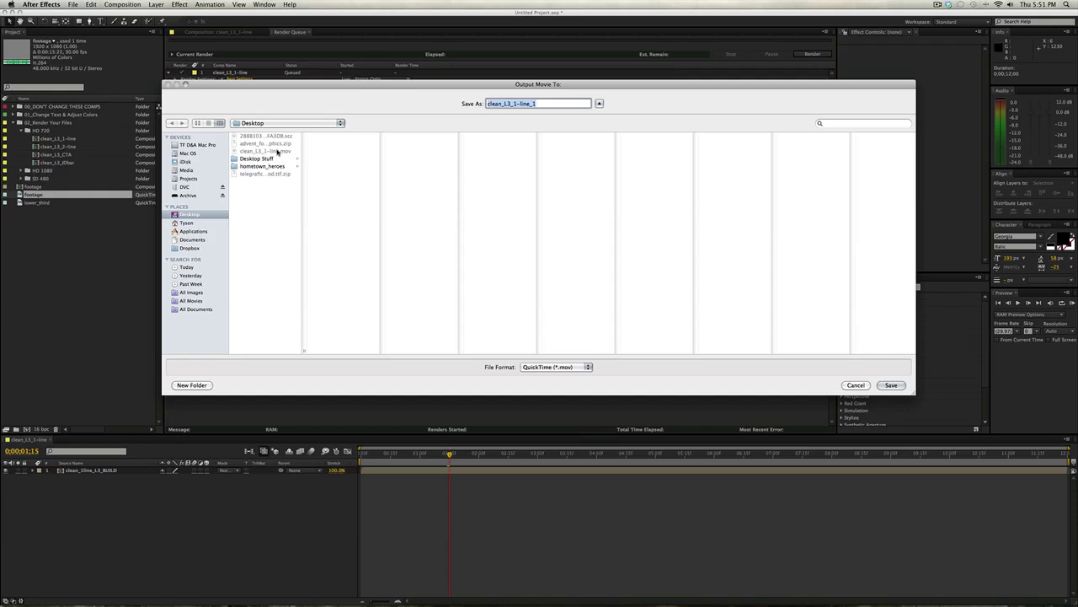
{"action": "left_click", "coordinate": [278, 152]}
{"action": "key", "text": "Return"}
{"action": "left_click", "coordinate": [599, 140]}
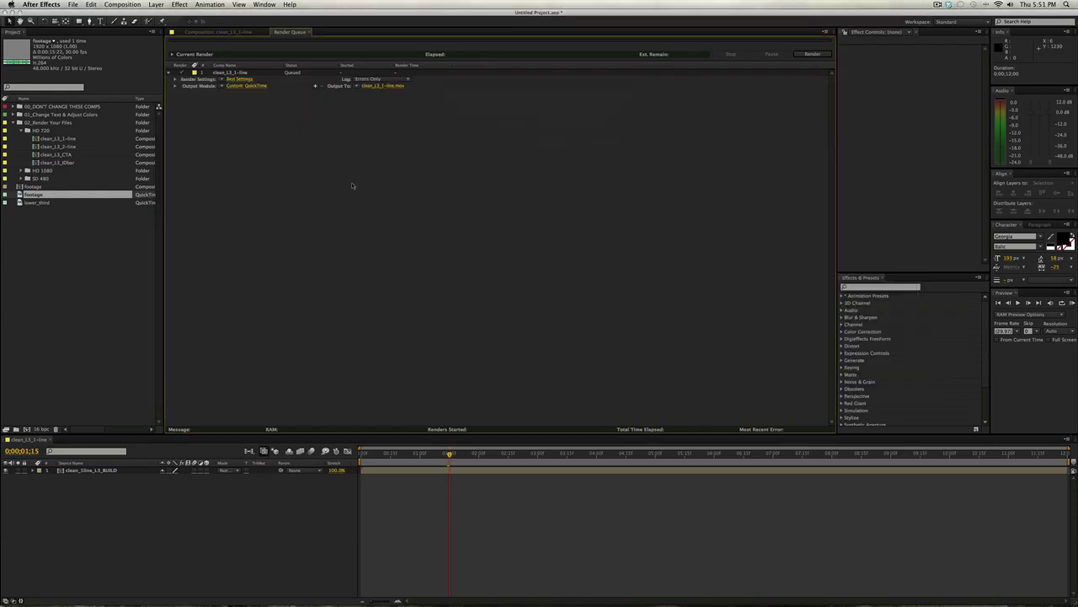
- Close the composition and start the render, confirming the overwrite of the old file
{"action": "key", "text": "super+w"}
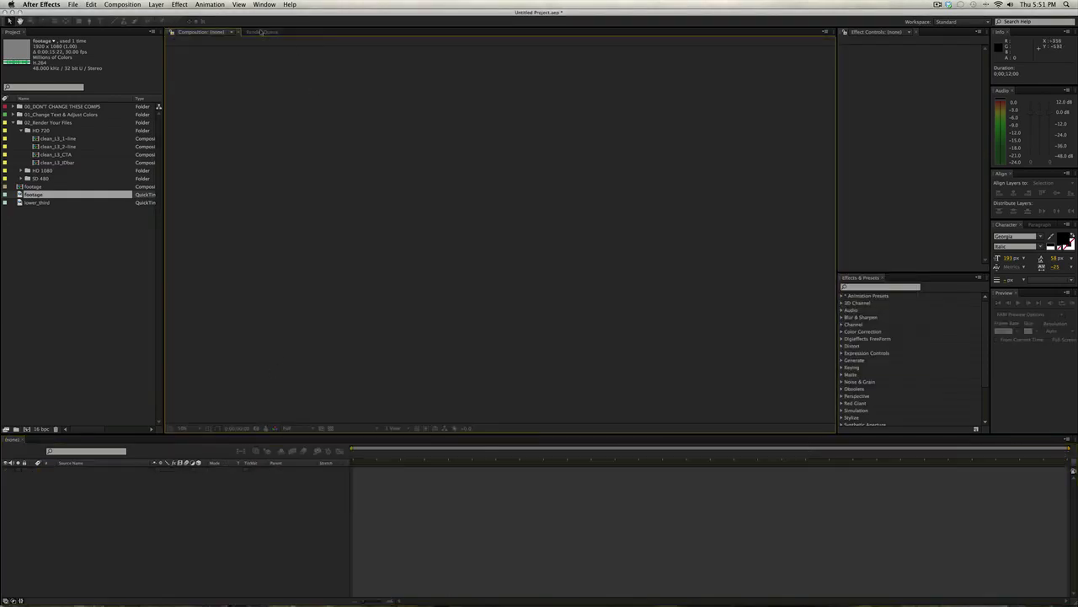
{"action": "left_click", "coordinate": [262, 32]}
{"action": "key", "text": "Return"}
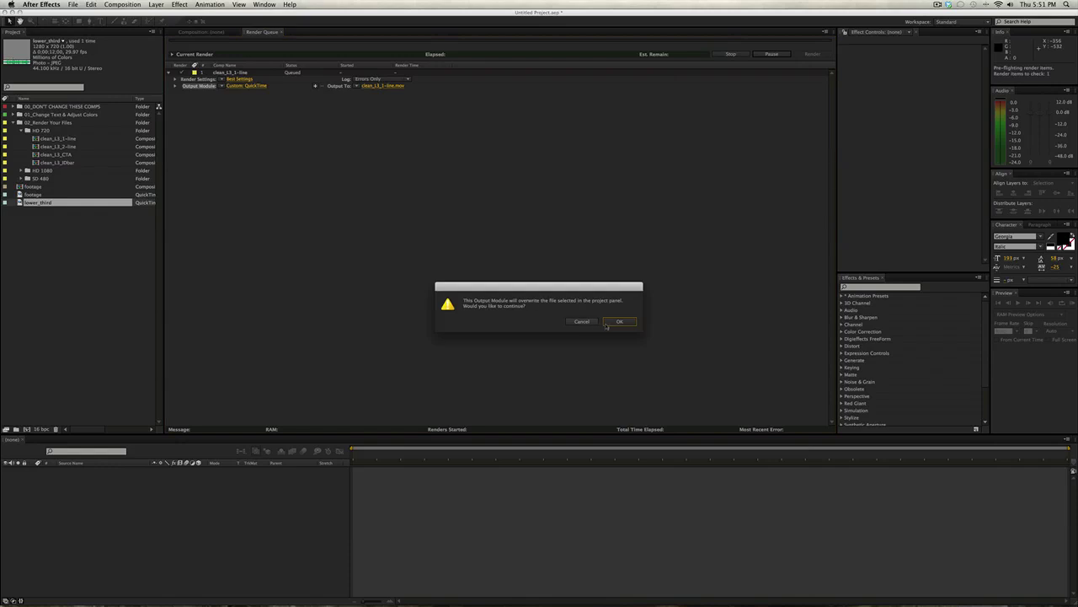
{"action": "left_click", "coordinate": [618, 321]}
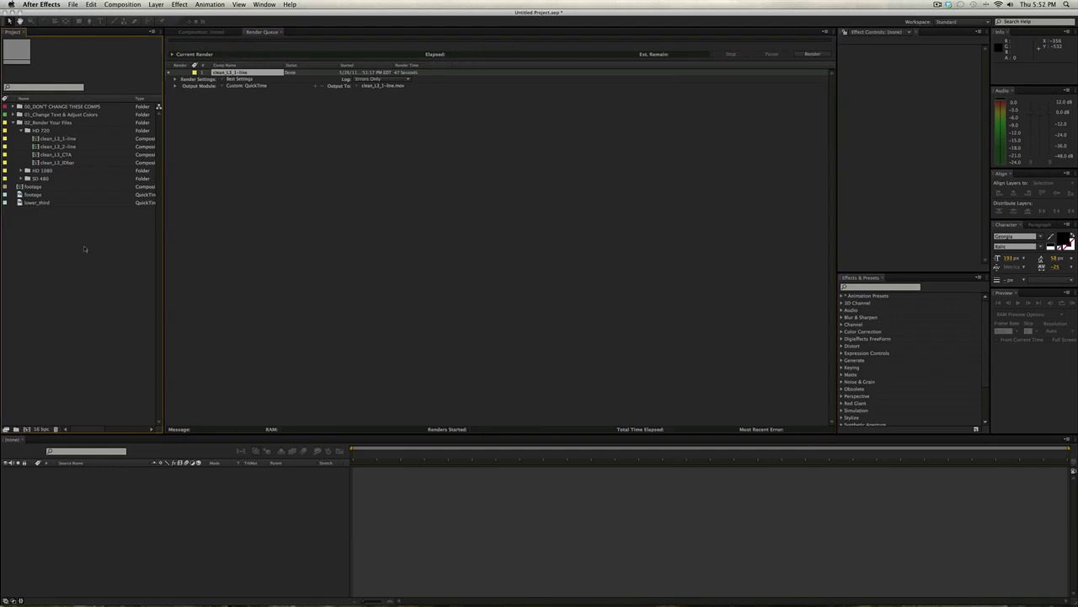
- Import clean_L3_1-line.mov into the project, then open the footage comp and play its lower third
{"action": "double_click", "coordinate": [63, 253]}
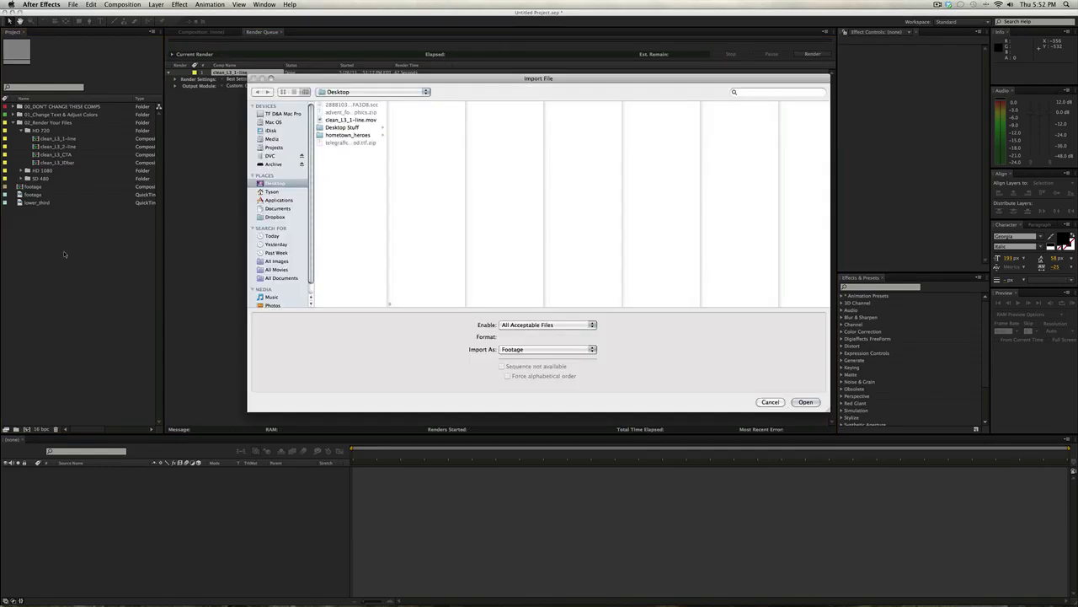
{"action": "left_click", "coordinate": [358, 120]}
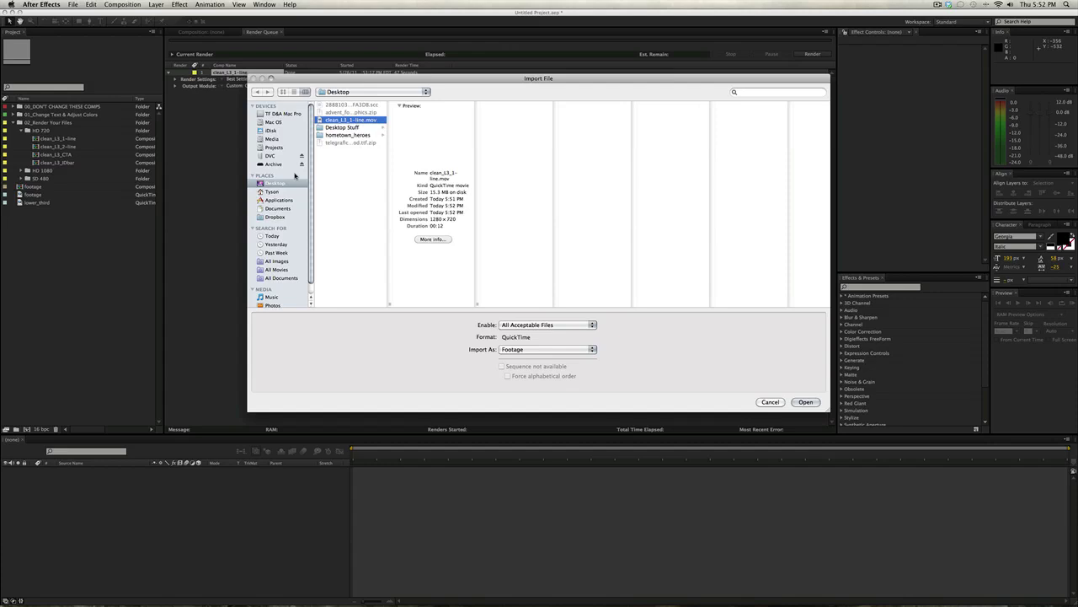
{"action": "key", "text": "Return"}
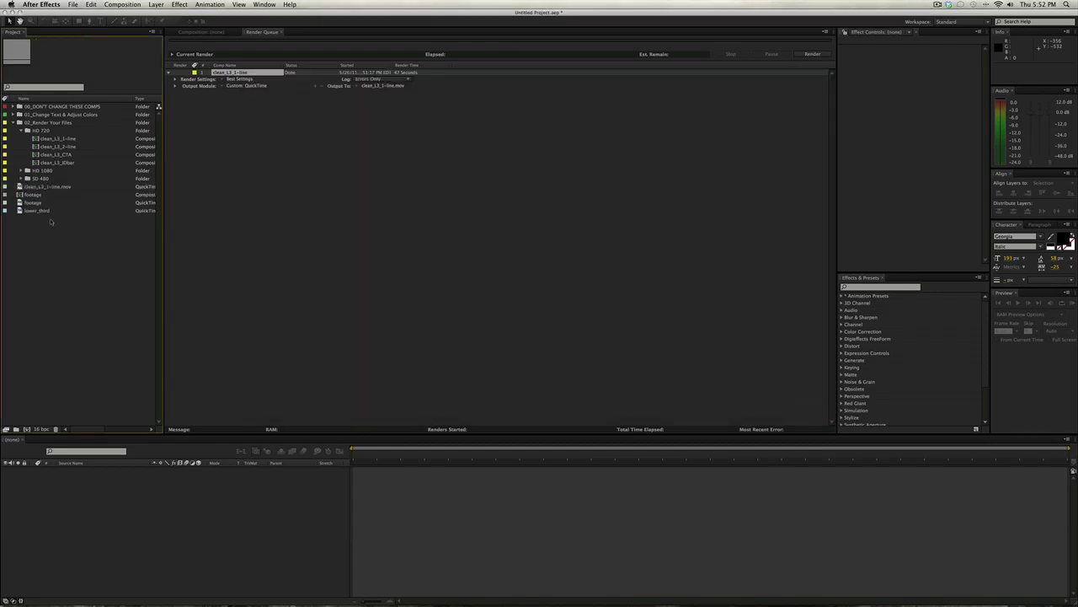
{"action": "double_click", "coordinate": [37, 194]}
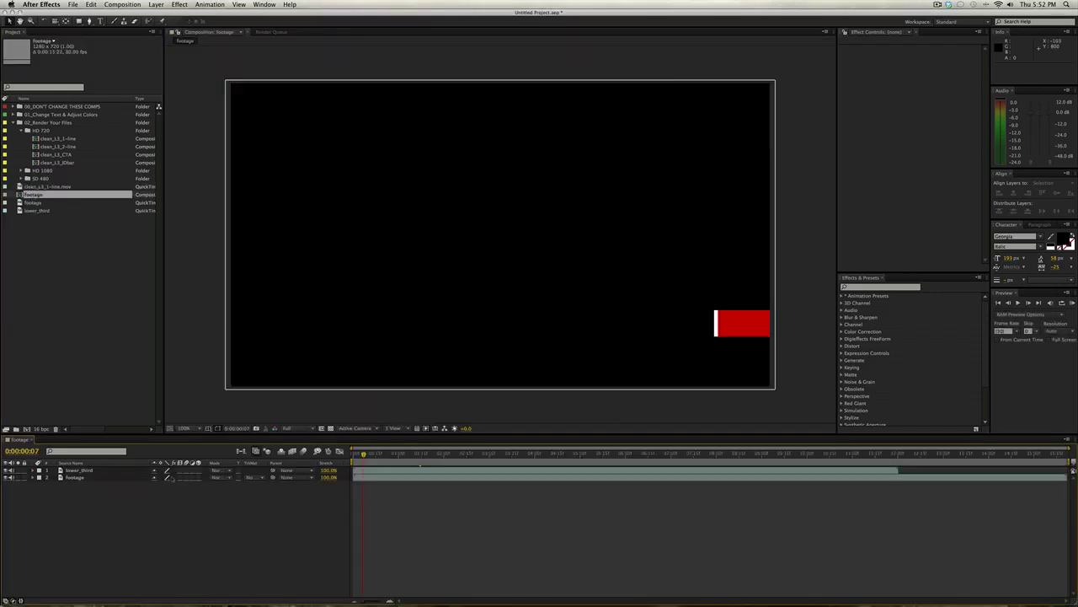
{"action": "key", "text": "space"}
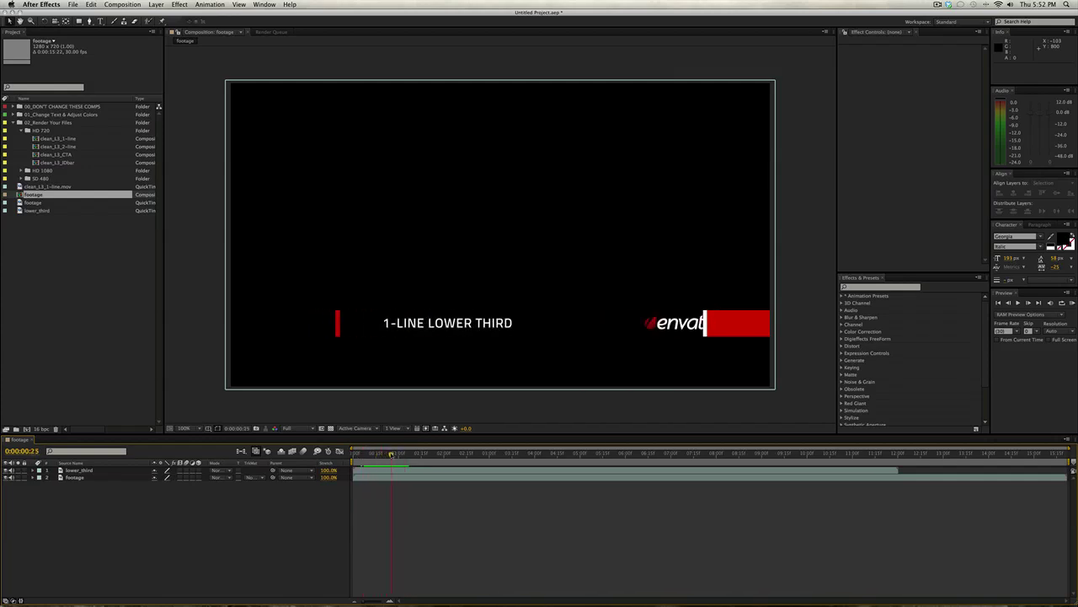
- Swap the old lower_third layer for clean_L3_1-line.mov above the flower footage, scrub it, and close the comp
{"action": "left_click", "coordinate": [79, 470]}
{"action": "key", "text": "Delete"}
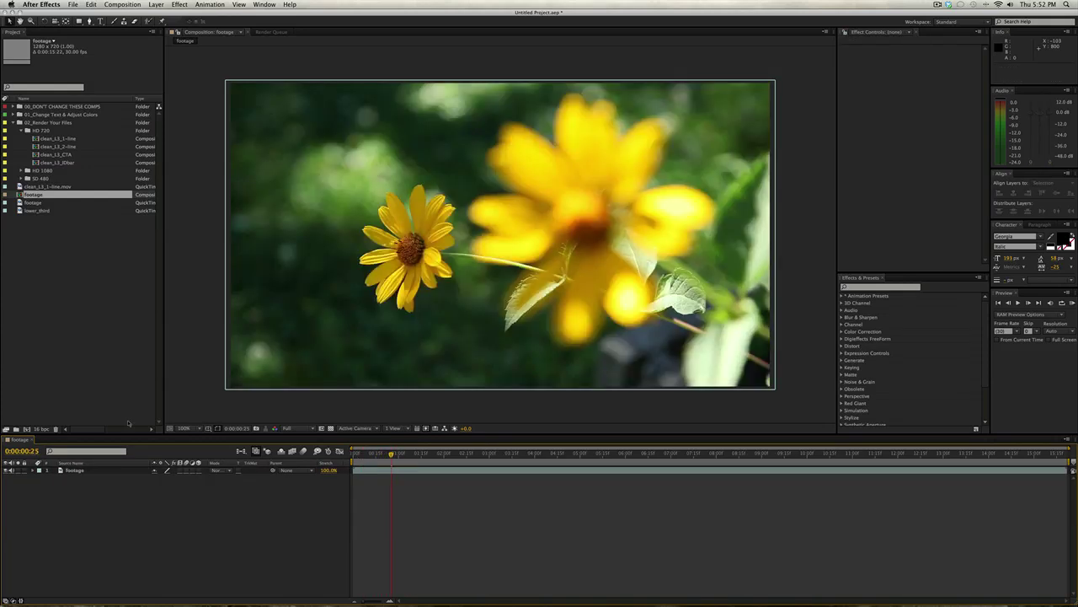
{"action": "left_click", "coordinate": [79, 265]}
{"action": "left_click", "coordinate": [50, 187]}
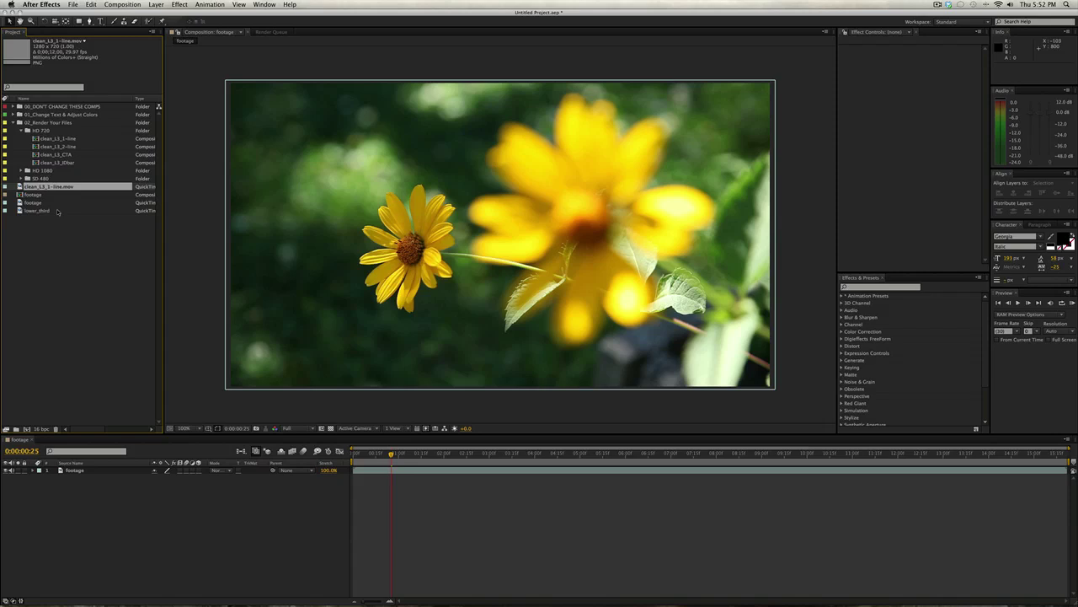
{"action": "left_click", "coordinate": [59, 260]}
{"action": "left_click_drag", "start_coordinate": [51, 187], "coordinate": [106, 470]}
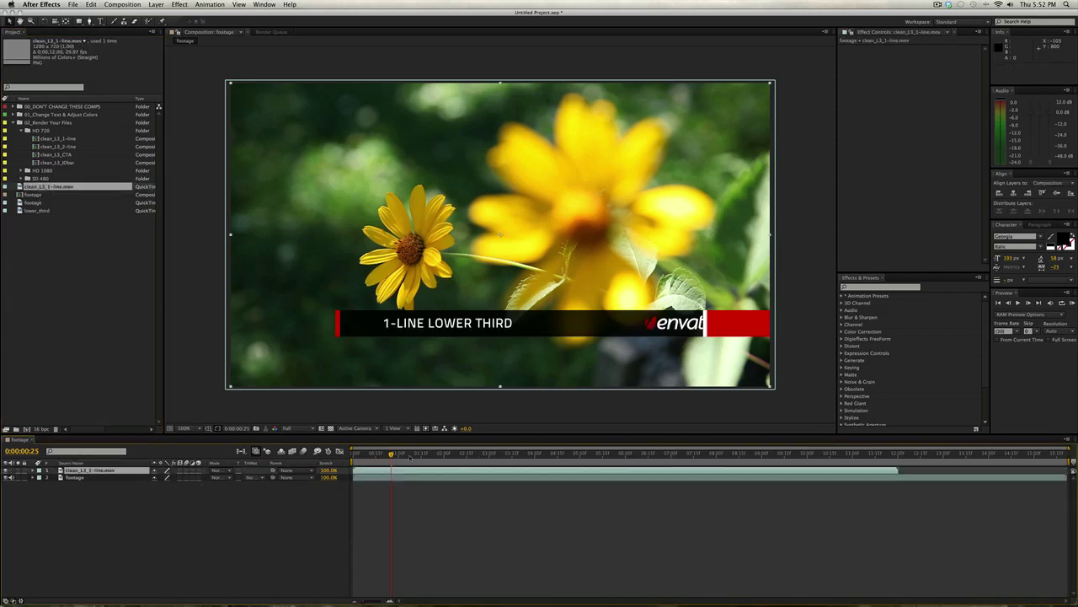
{"action": "left_click_drag", "start_coordinate": [410, 456], "coordinate": [387, 455]}
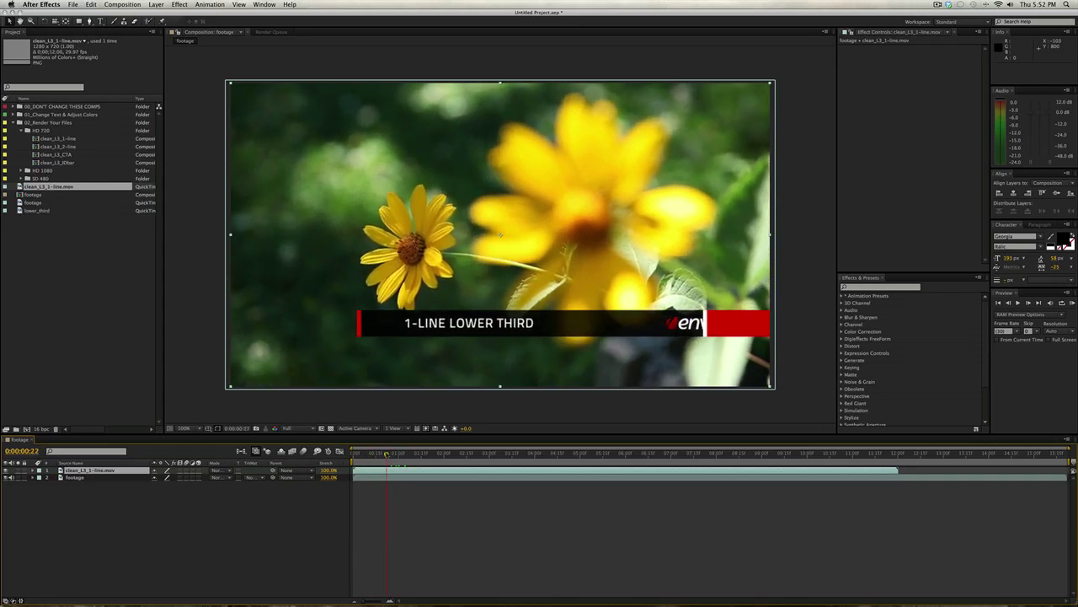
{"action": "key", "text": "super+w"}
- Add the footage composition to the Render Queue
{"action": "left_click", "coordinate": [263, 32]}
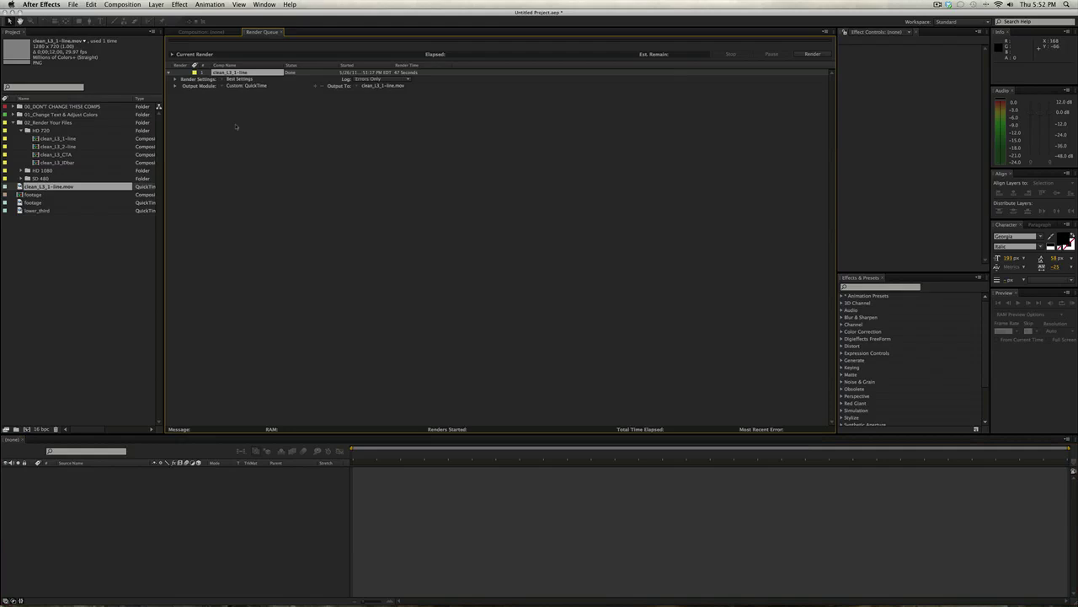
{"action": "left_click", "coordinate": [32, 195]}
{"action": "key", "text": "super+m"}
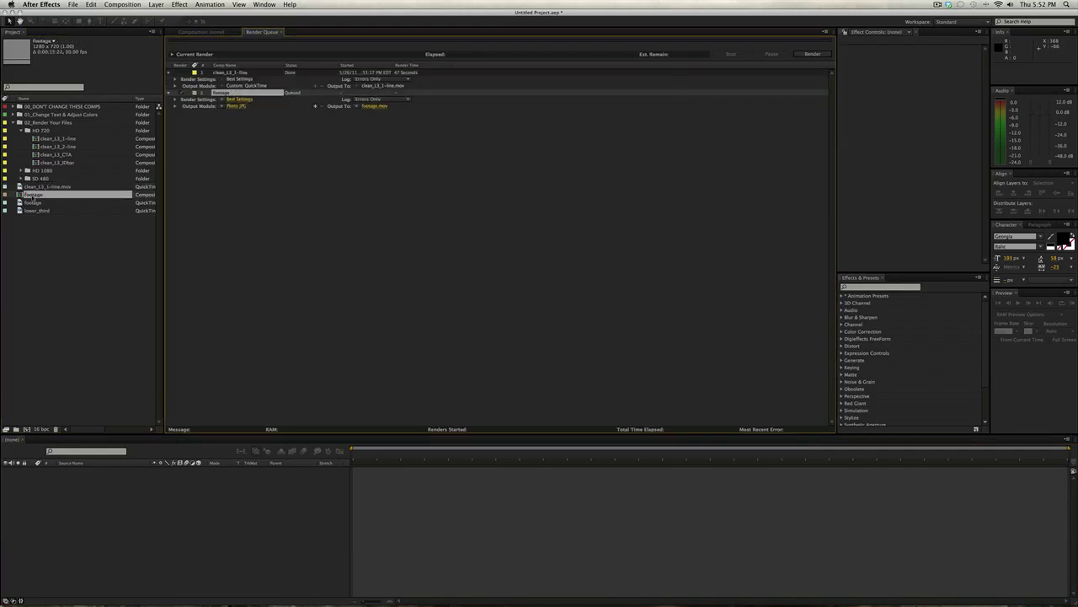
{"action": "left_click", "coordinate": [219, 161]}
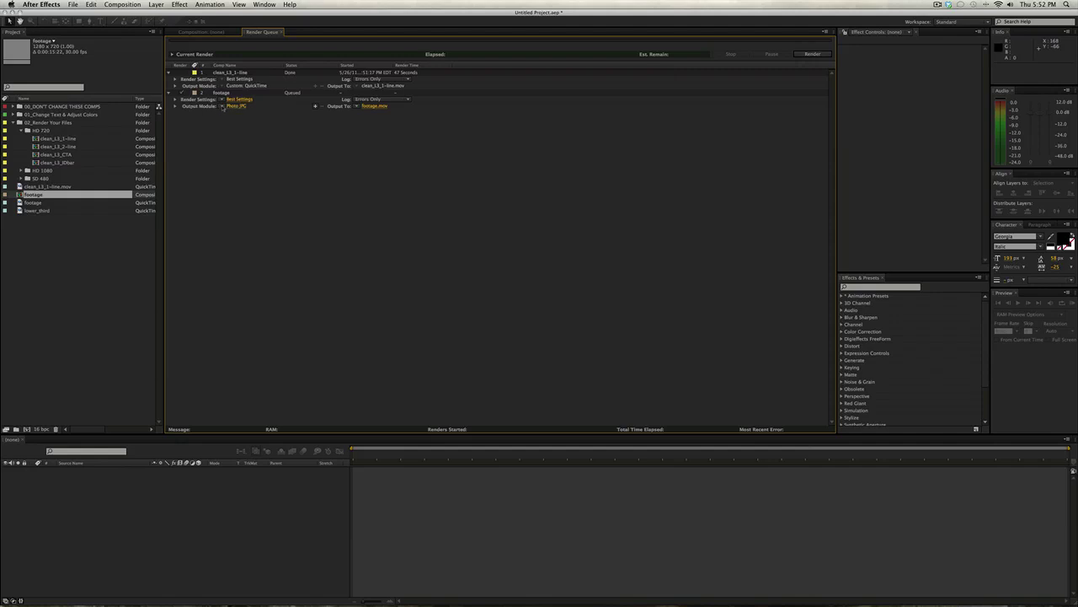
- Change the footage item's output module from Photo JPG to Lossless with Alpha
{"action": "left_click", "coordinate": [236, 107]}
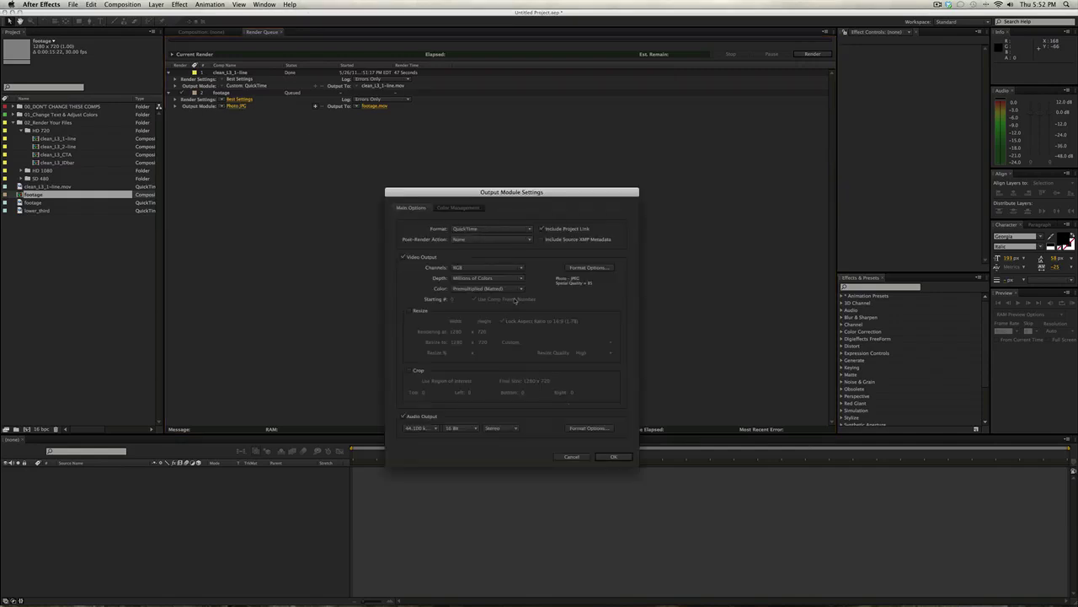
{"action": "left_click", "coordinate": [464, 267]}
{"action": "key", "text": "Escape"}
{"action": "key", "text": "Escape"}
{"action": "left_click", "coordinate": [224, 106]}
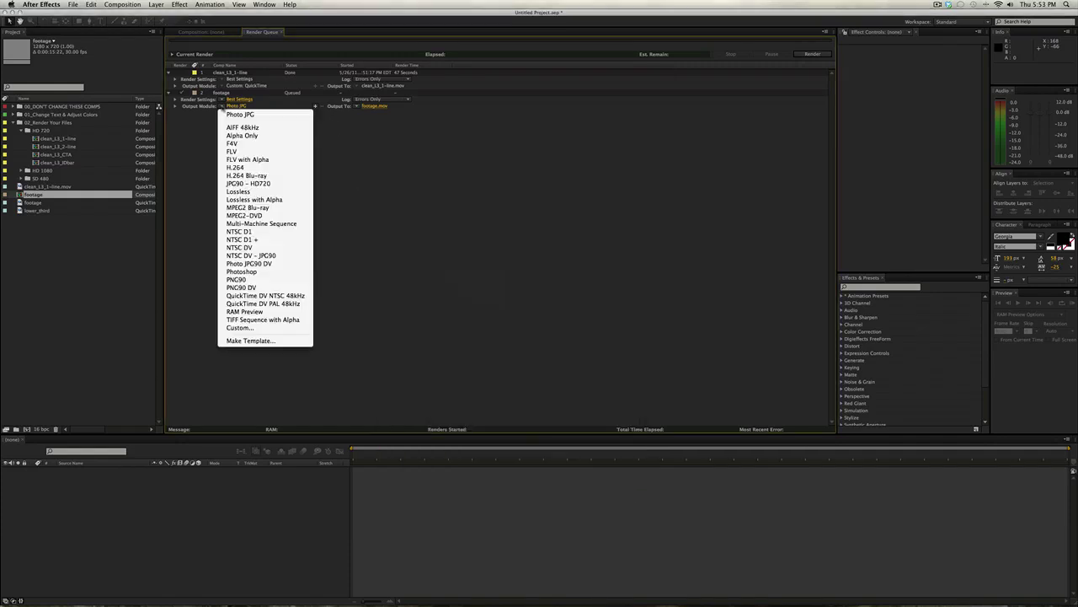
{"action": "left_click", "coordinate": [254, 200]}
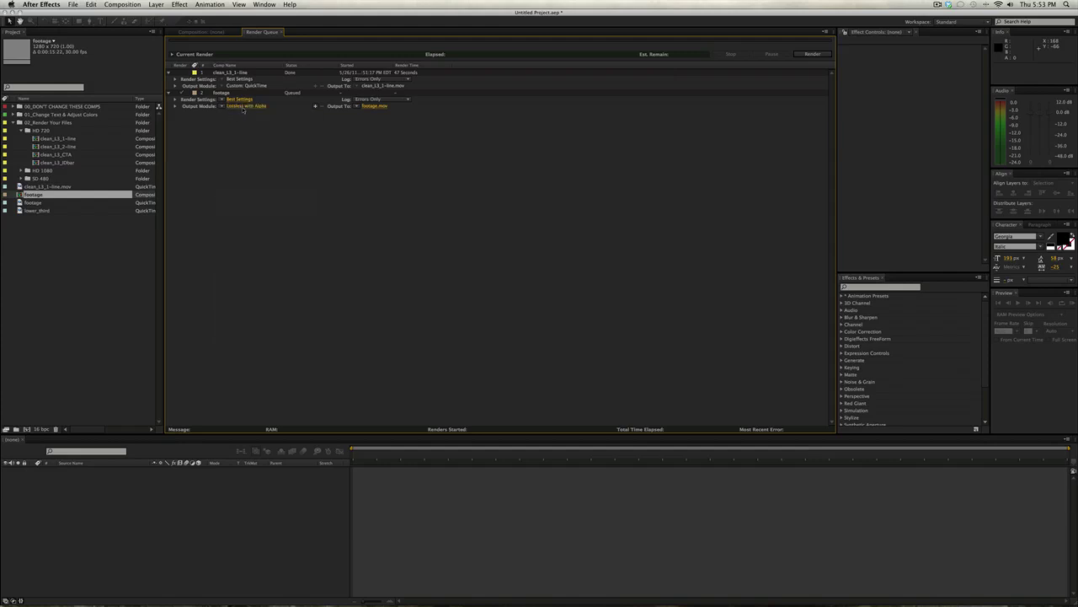
{"action": "left_click", "coordinate": [242, 108]}
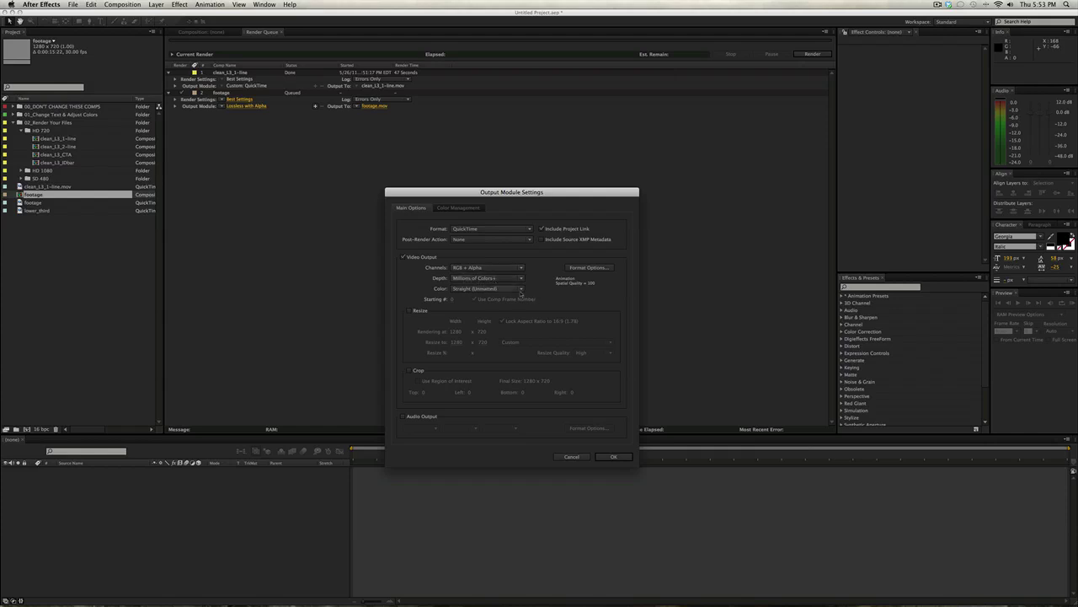
{"action": "left_click", "coordinate": [583, 268]}
{"action": "left_click_drag", "start_coordinate": [521, 178], "coordinate": [531, 169]}
{"action": "left_click", "coordinate": [543, 212]}
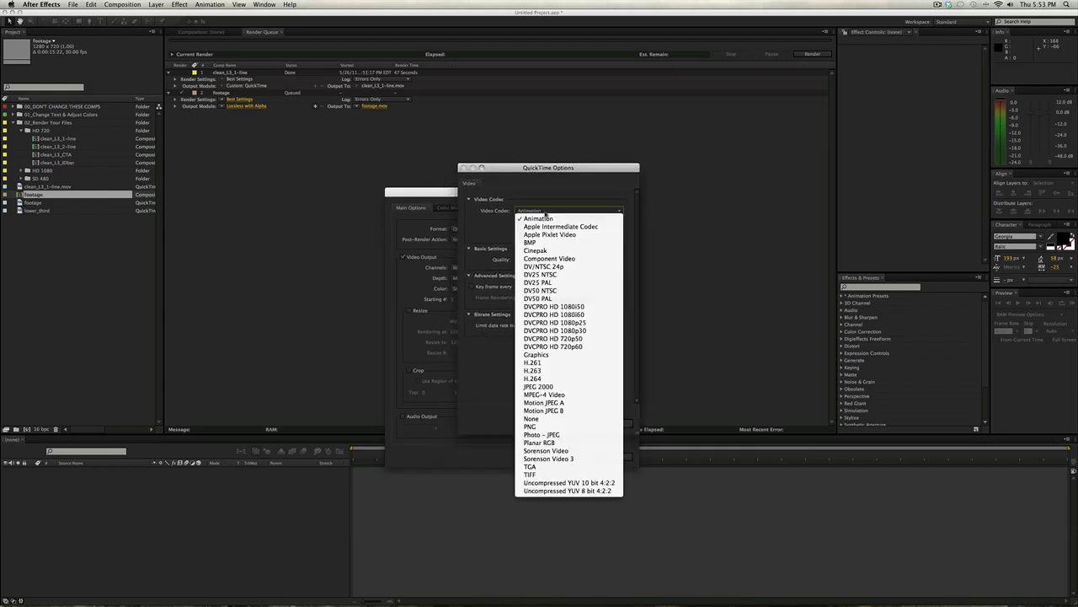
{"action": "left_click", "coordinate": [573, 427]}
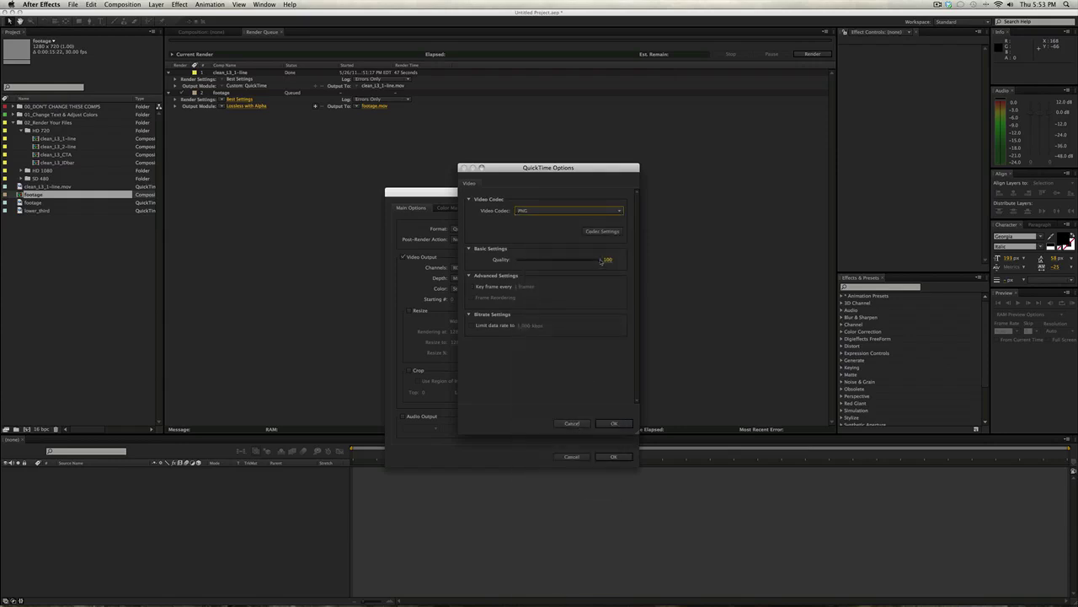
{"action": "left_click_drag", "start_coordinate": [601, 261], "coordinate": [584, 264]}
{"action": "left_click_drag", "start_coordinate": [583, 264], "coordinate": [591, 263]}
{"action": "left_click", "coordinate": [579, 424]}
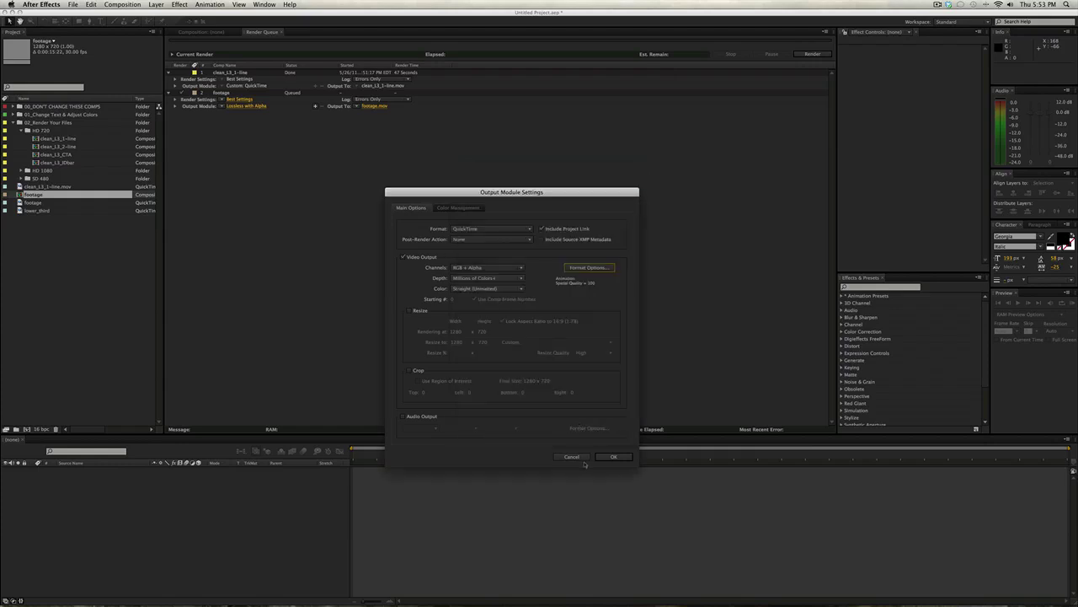
{"action": "left_click", "coordinate": [578, 457]}
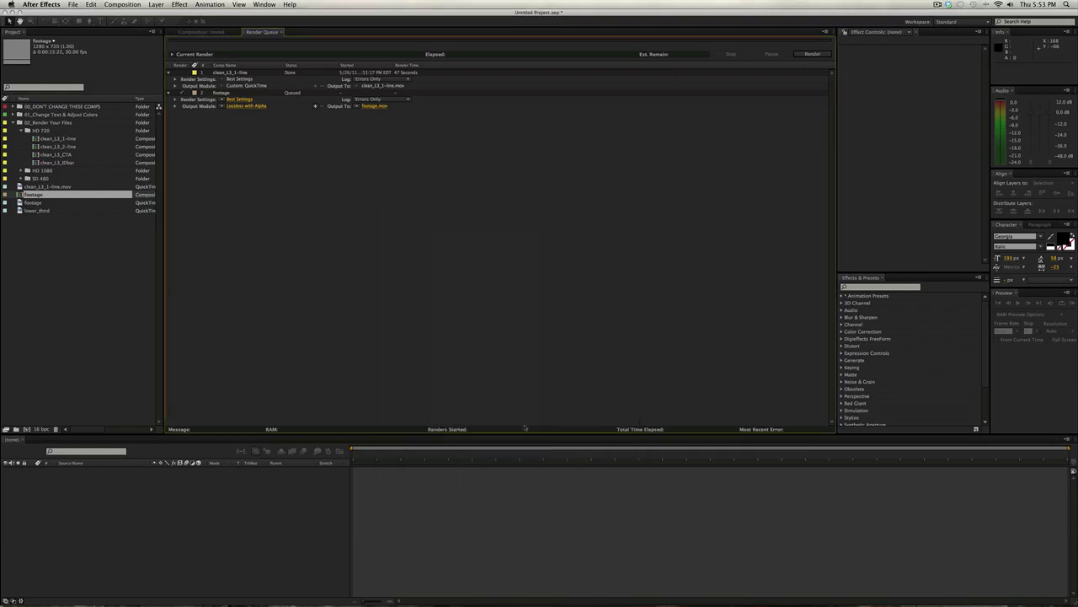